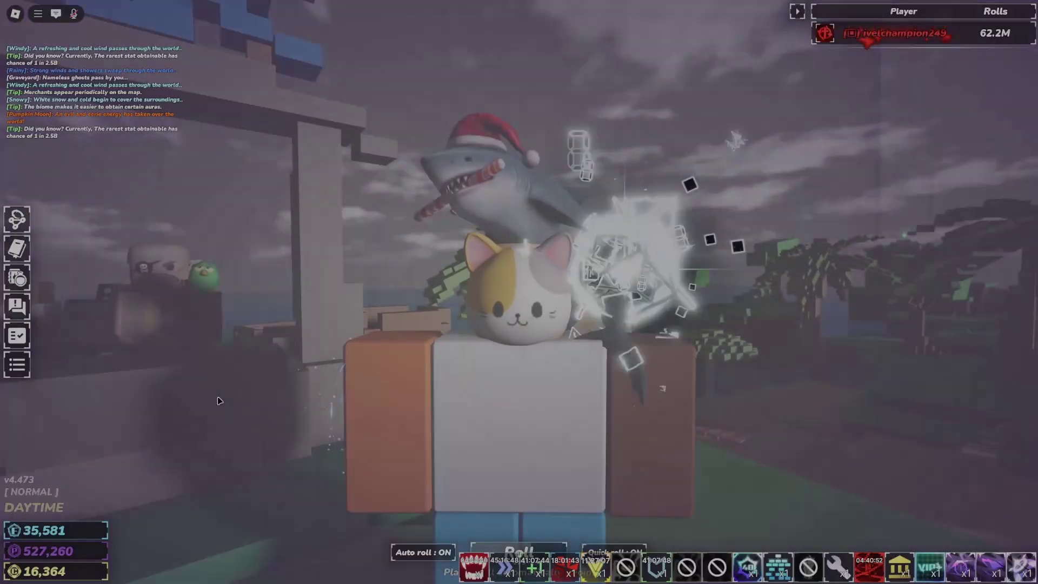
{"action": "scroll", "coordinate": [231, 390], "scroll_direction": "up", "scroll_amount": 1}
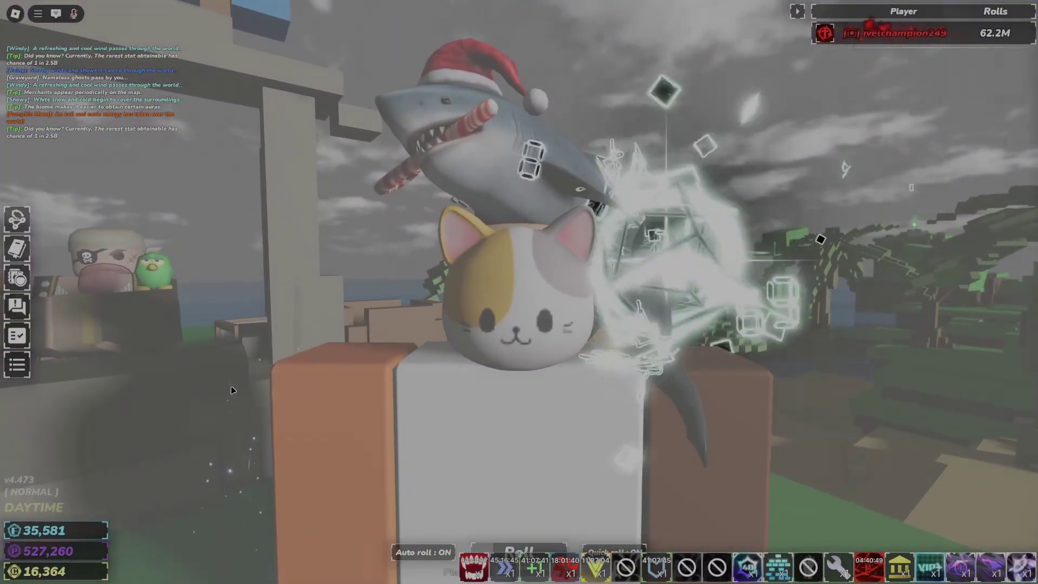
{"action": "scroll", "coordinate": [233, 390], "scroll_direction": "down", "scroll_amount": 3}
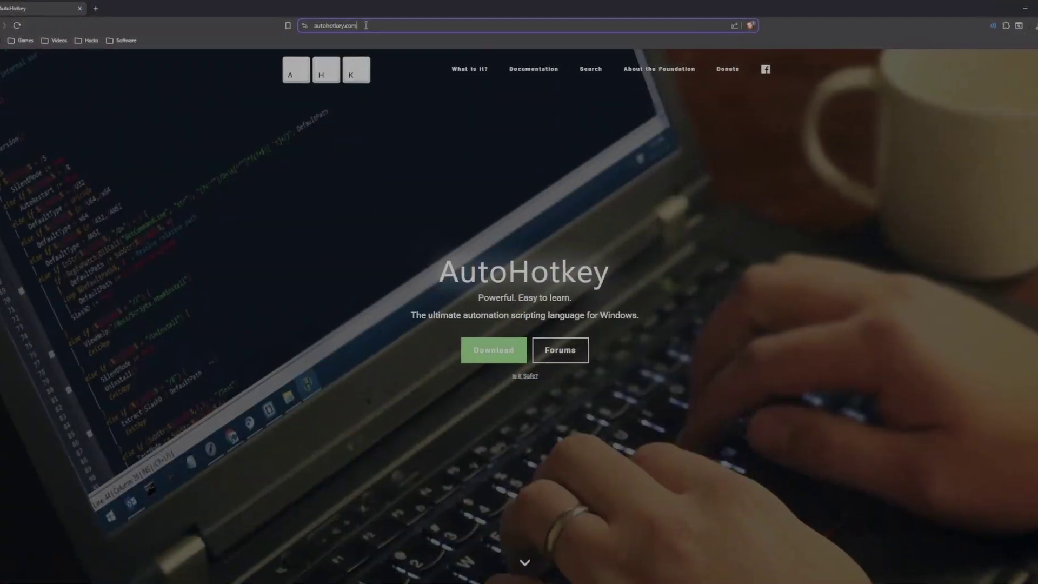
Download the AutoHotkey v1.1 (deprecated) installer from autohotkey.com.
{"action": "left_click", "coordinate": [368, 25]}
{"action": "left_click", "coordinate": [381, 24]}
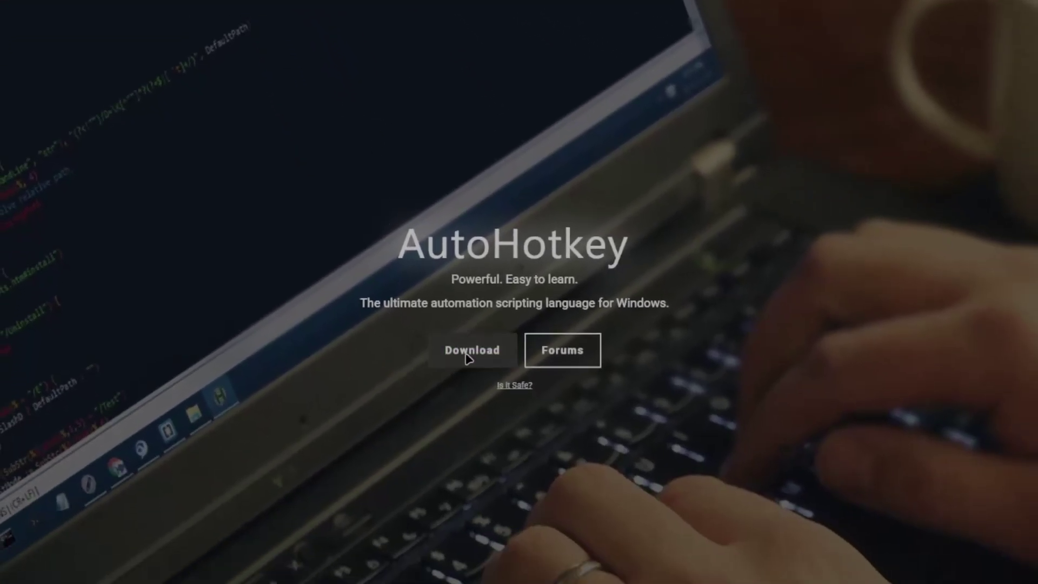
{"action": "left_click", "coordinate": [466, 360]}
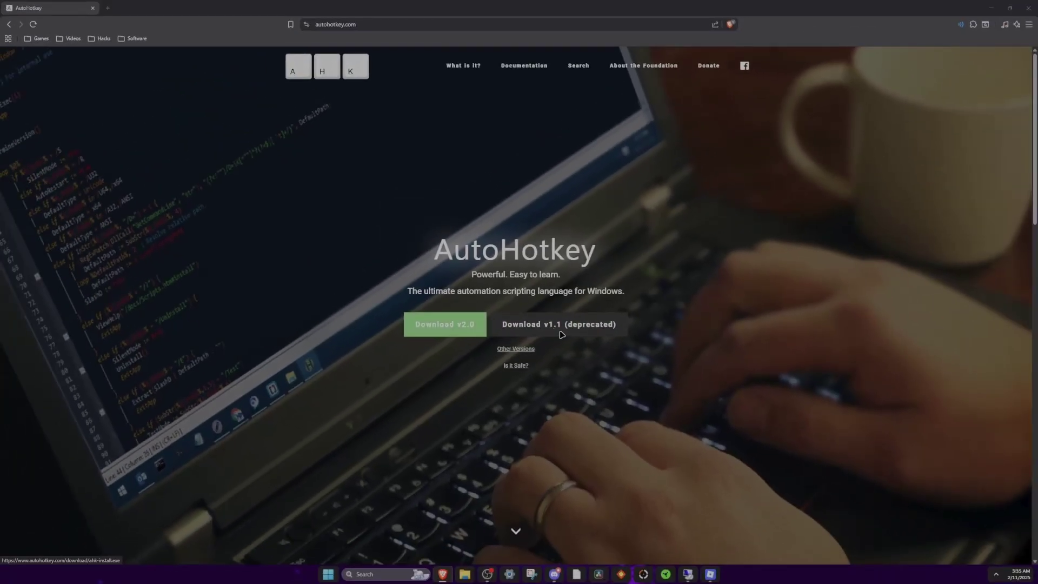
{"action": "left_click", "coordinate": [561, 335]}
{"action": "left_click", "coordinate": [374, 235]}
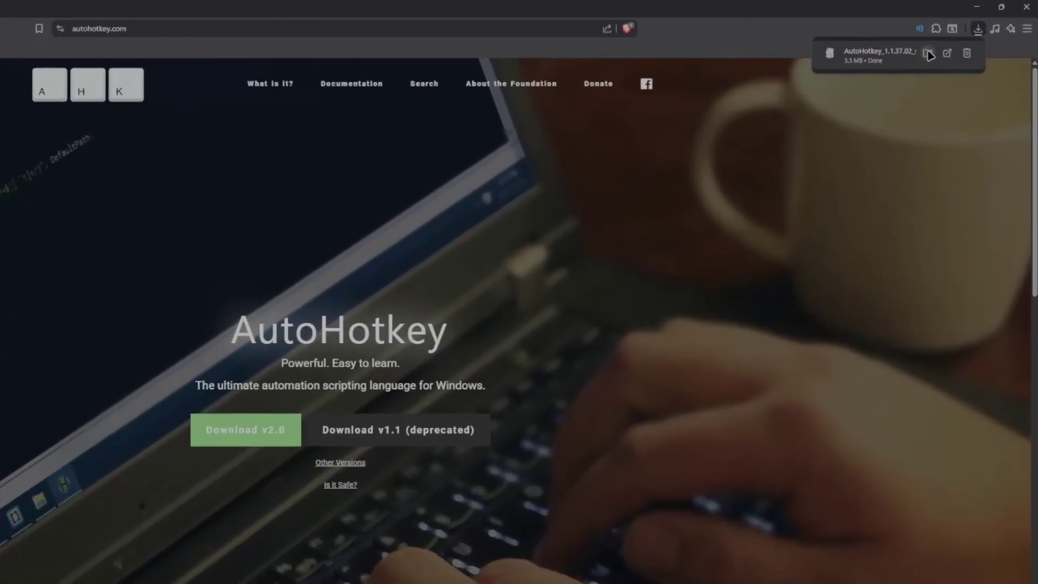
Show the downloaded installer in its folder and launch AutoHotkey_1.1.37.02_setup.exe.
{"action": "left_click", "coordinate": [928, 53]}
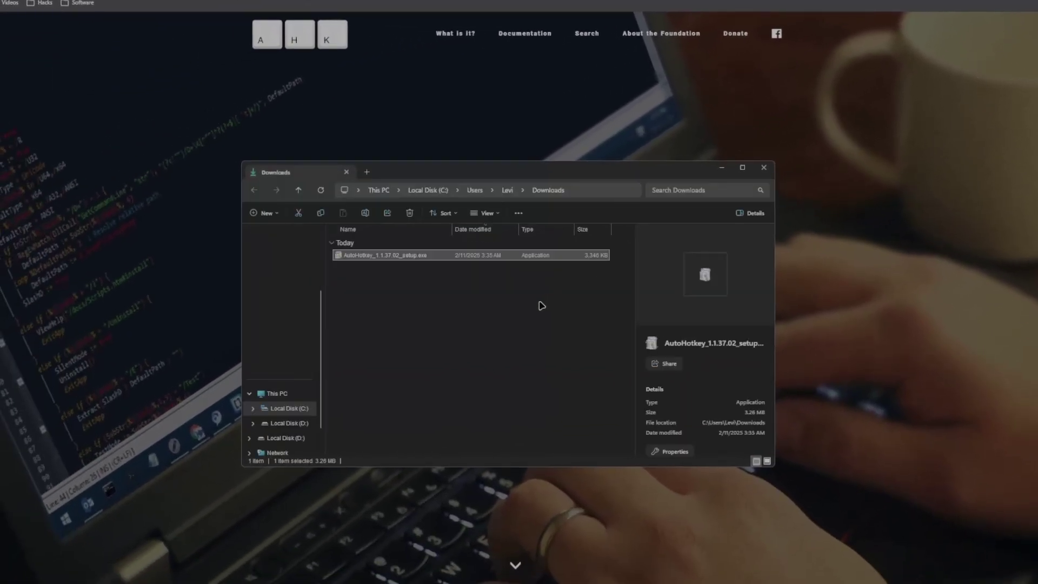
{"action": "double_click", "coordinate": [381, 259]}
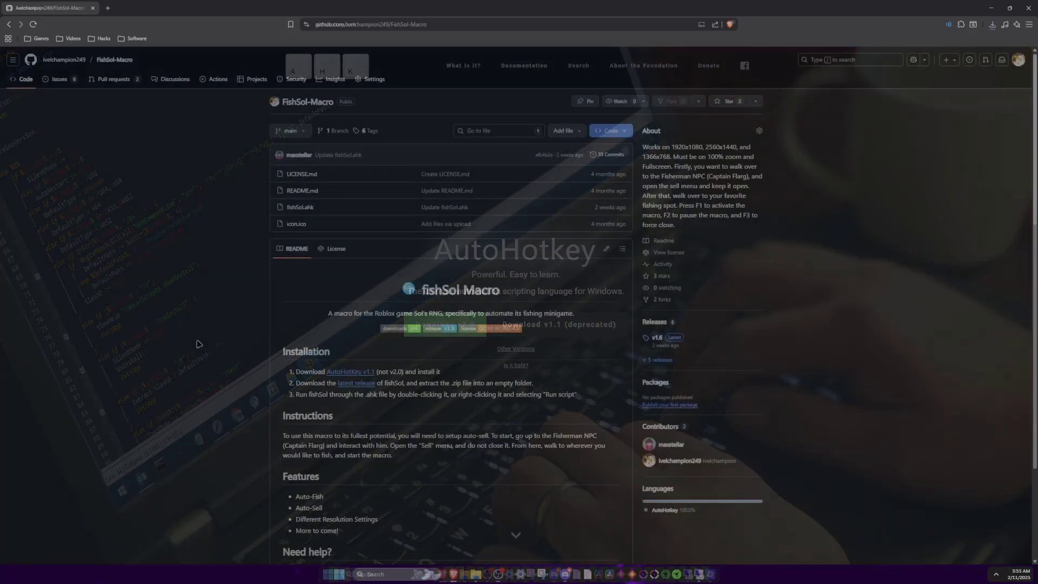
Go to the v1.6 release of the FishSol-Macro repository on GitHub and download fishSol-1.6.zip.
{"action": "left_click", "coordinate": [432, 29]}
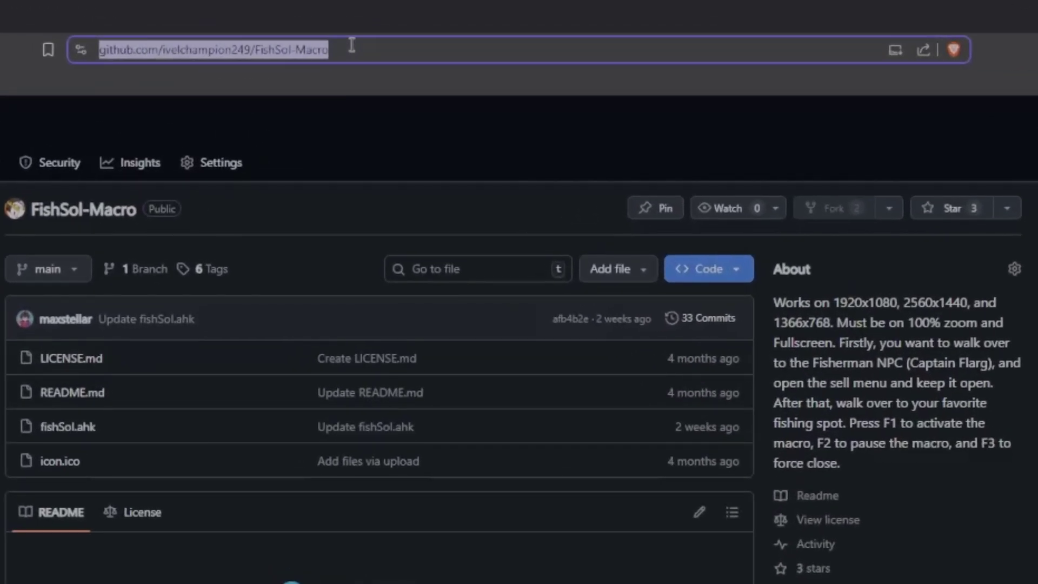
{"action": "left_click", "coordinate": [352, 46]}
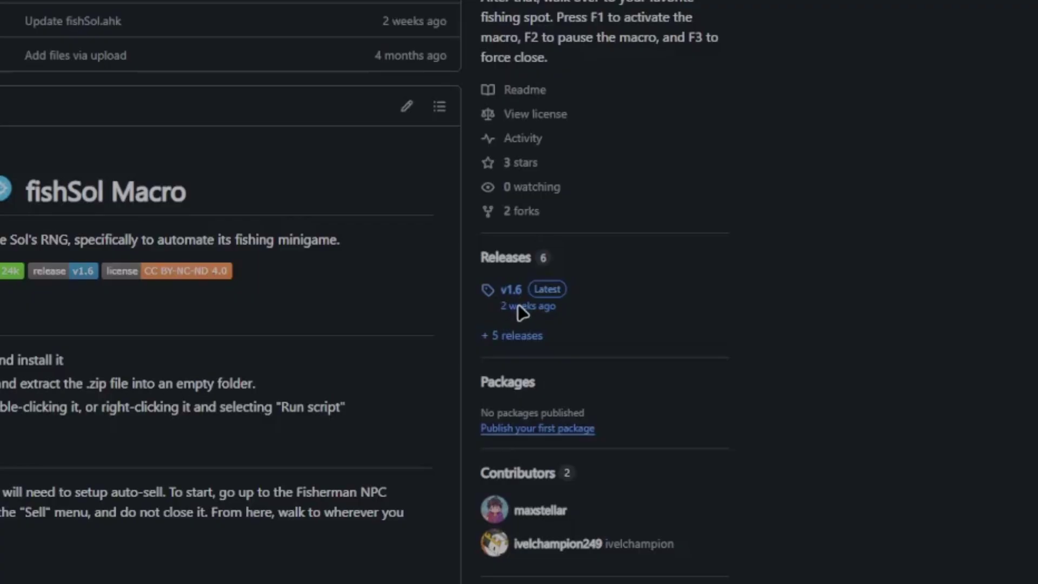
{"action": "left_click", "coordinate": [520, 309]}
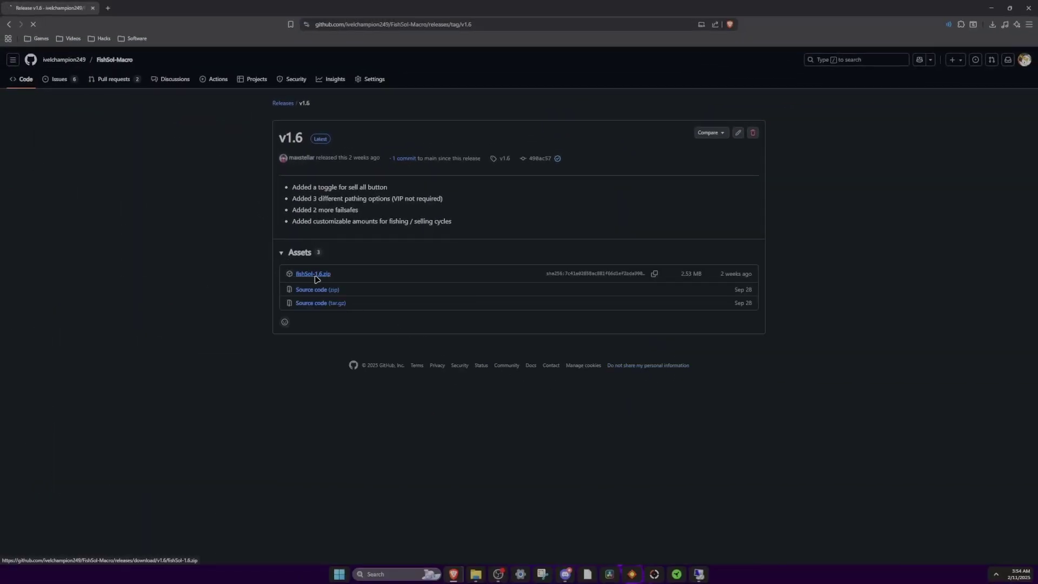
{"action": "left_click", "coordinate": [329, 274]}
{"action": "left_click", "coordinate": [373, 235]}
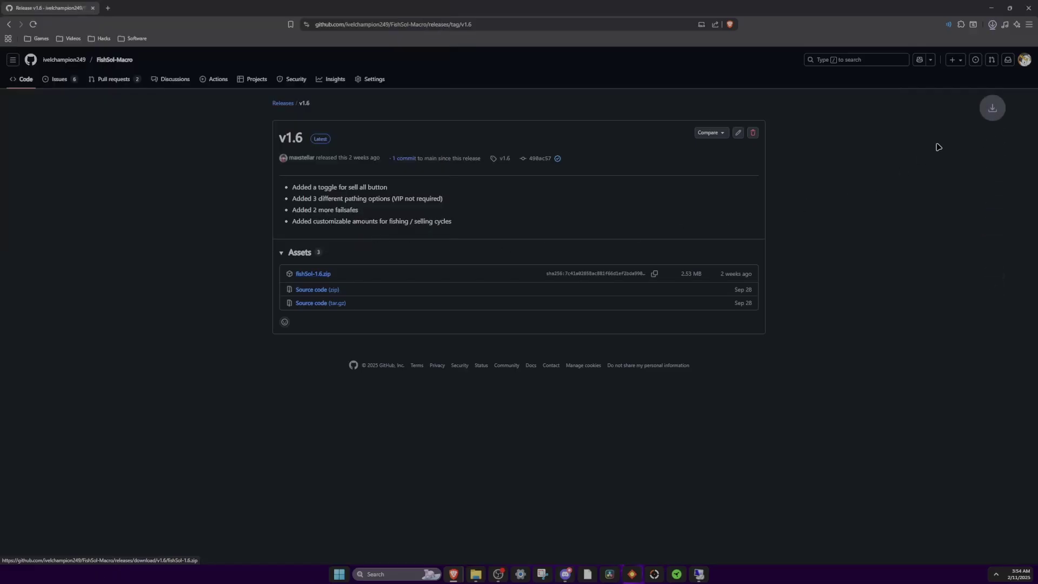
Locate fishSol-1.6.zip in the Downloads folder and extract it to a fishSol-1.6 folder there.
{"action": "left_click", "coordinate": [943, 48]}
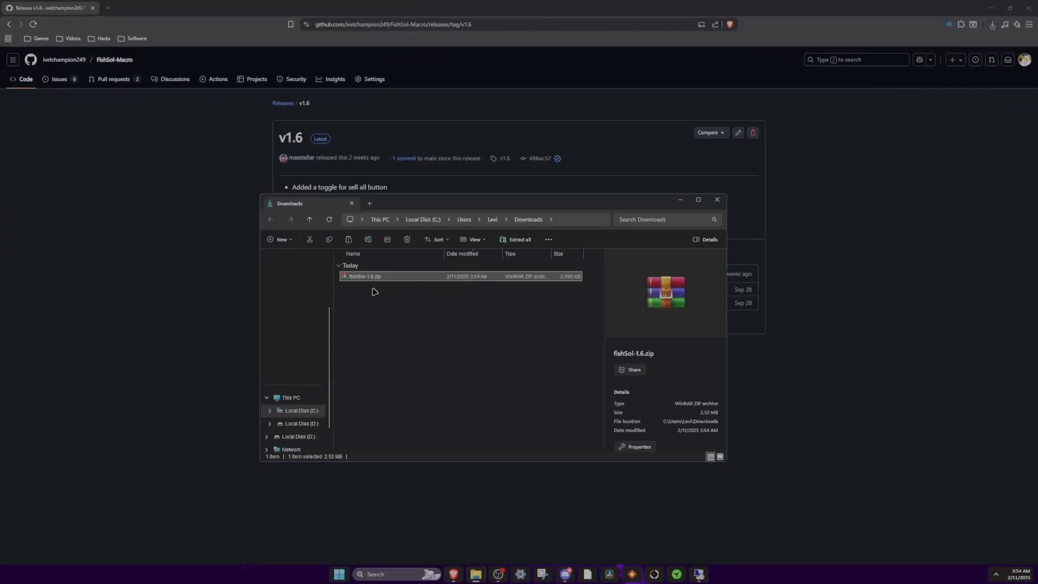
{"action": "right_click", "coordinate": [354, 275], "text": "shift"}
{"action": "right_click", "coordinate": [351, 275]}
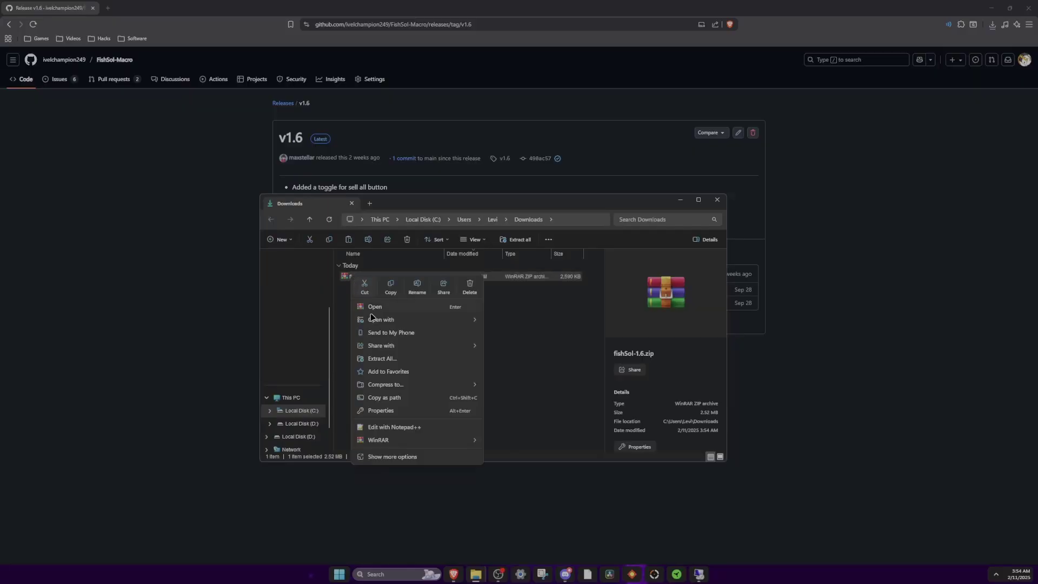
{"action": "left_click", "coordinate": [382, 359]}
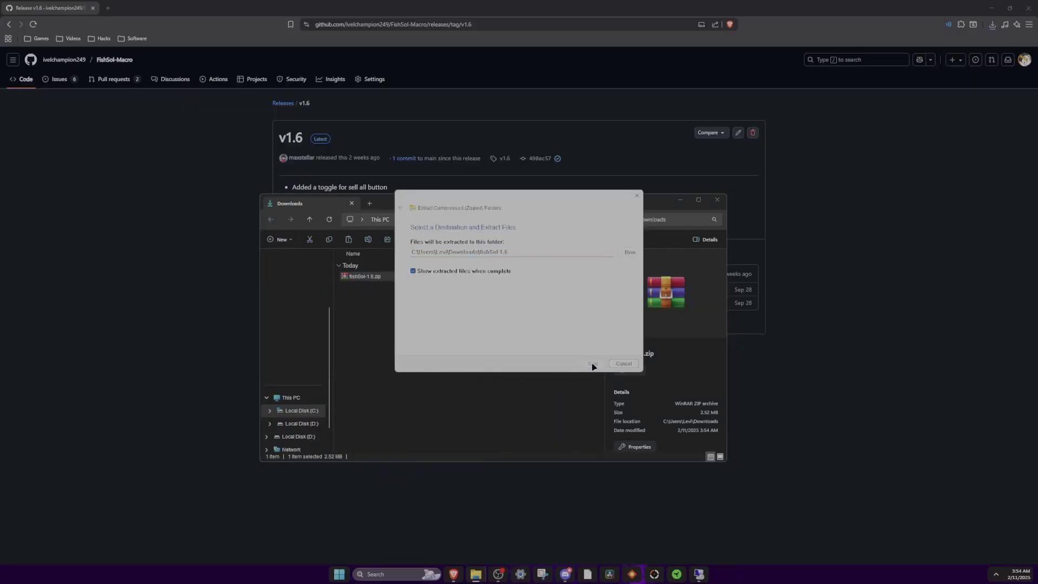
{"action": "left_click_drag", "start_coordinate": [412, 353], "coordinate": [385, 289]}
{"action": "key", "text": "Delete"}
{"action": "key", "text": "ctrl+v"}
{"action": "left_click", "coordinate": [419, 368]}
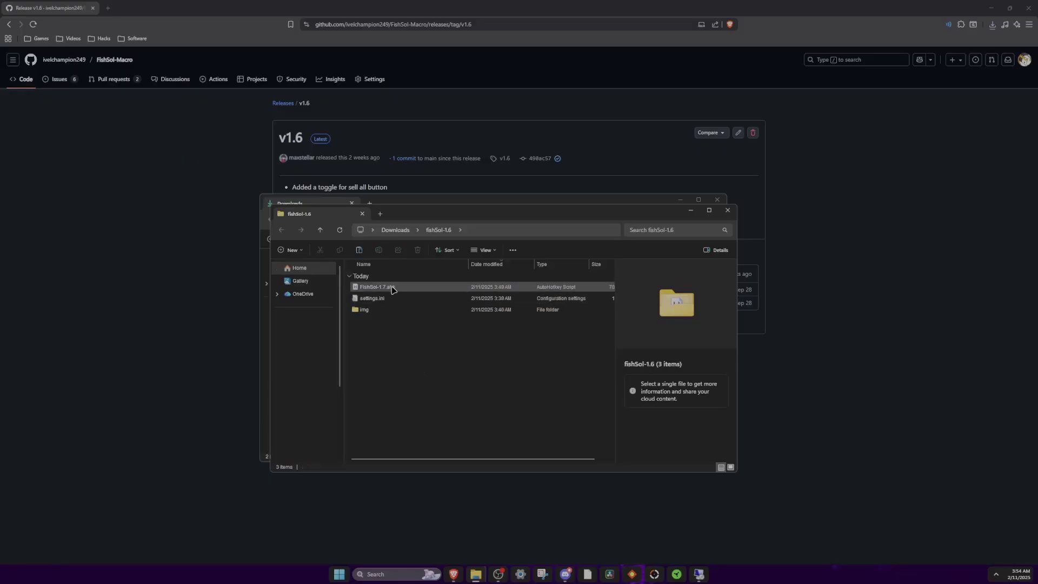
Run the FishSol-1.7.ahk script and show its miscellaneous settings with the Auto-Rejoin Failsafe seconds.
{"action": "double_click", "coordinate": [393, 289]}
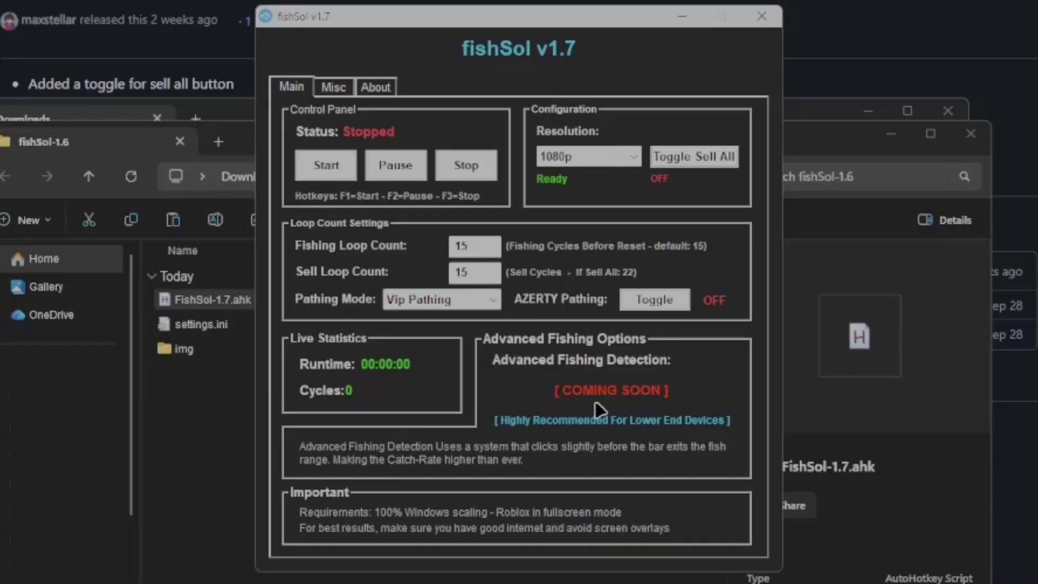
{"action": "left_click", "coordinate": [343, 95]}
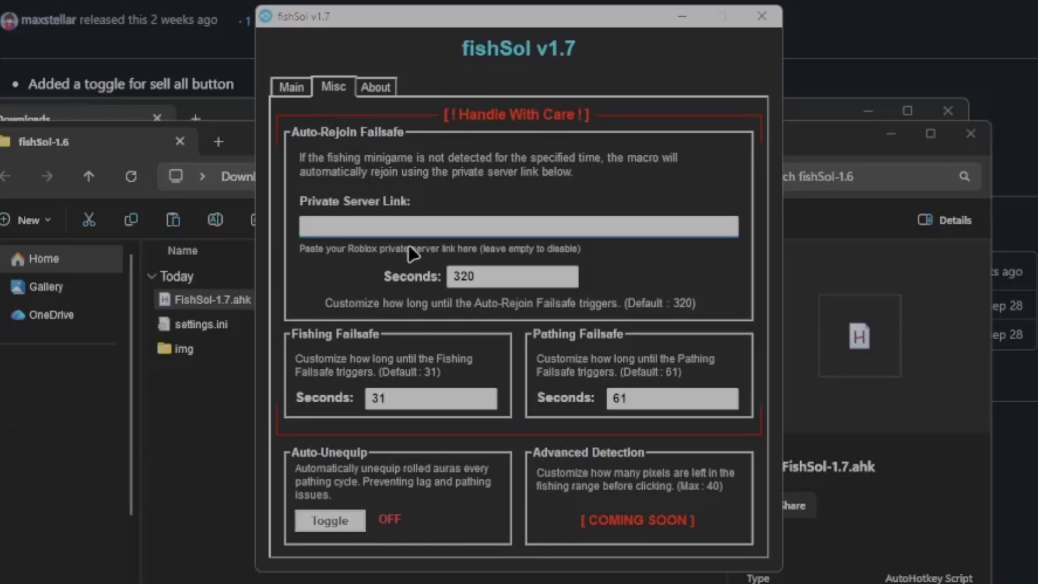
{"action": "double_click", "coordinate": [455, 275]}
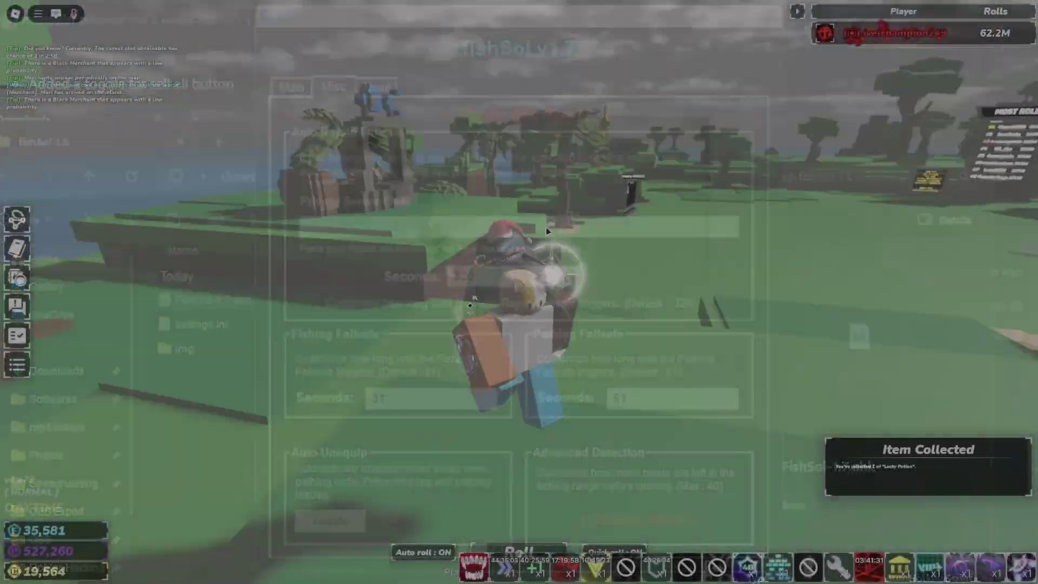
{"action": "scroll", "coordinate": [546, 231], "scroll_direction": "down", "scroll_amount": 1}
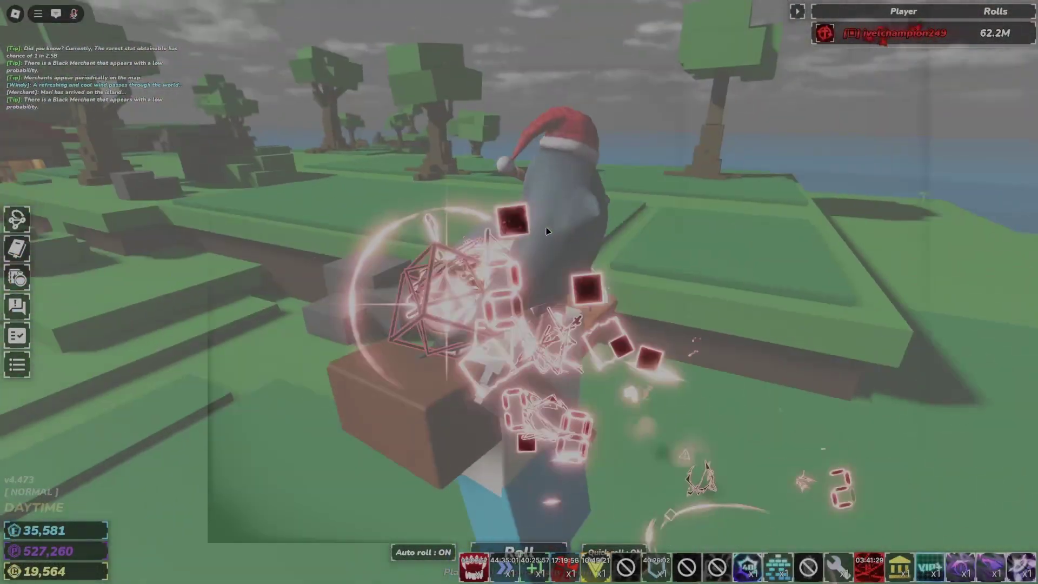
{"action": "scroll", "coordinate": [546, 231], "scroll_direction": "down", "scroll_amount": 3}
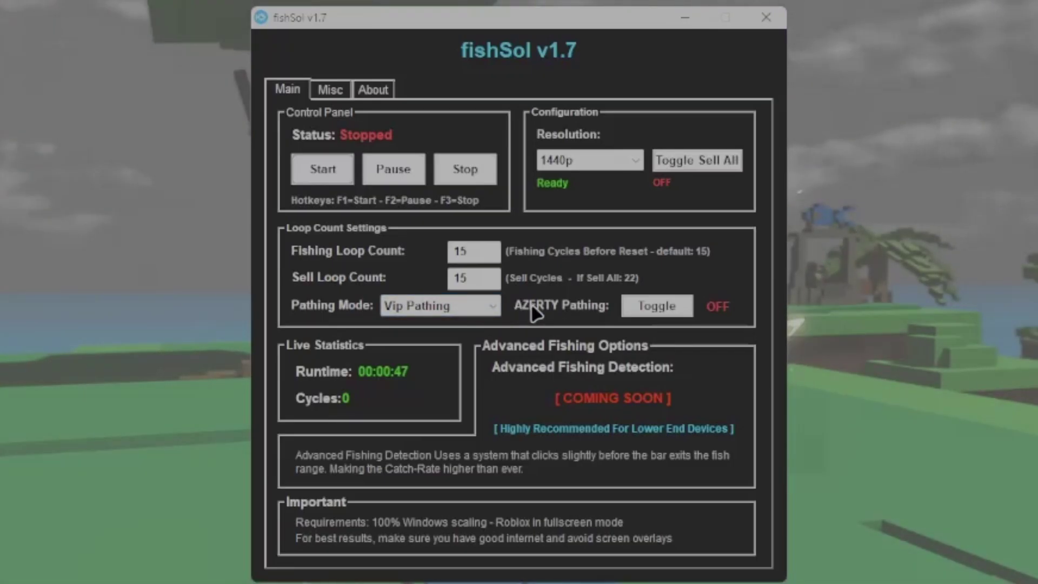
Switch AZERTY Pathing on and back off, and show the miscellaneous settings.
{"action": "left_click", "coordinate": [648, 309]}
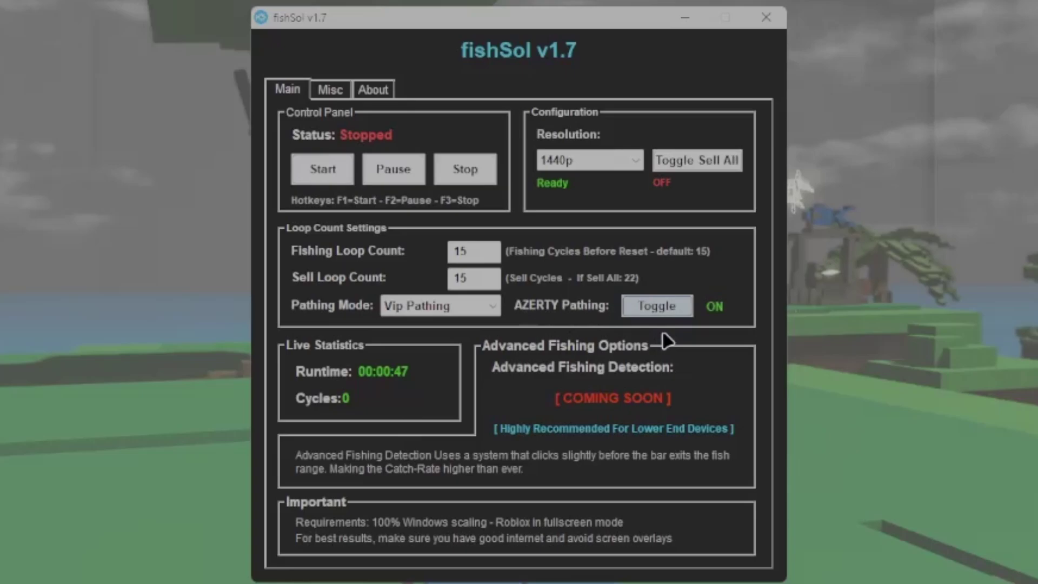
{"action": "left_click", "coordinate": [647, 308]}
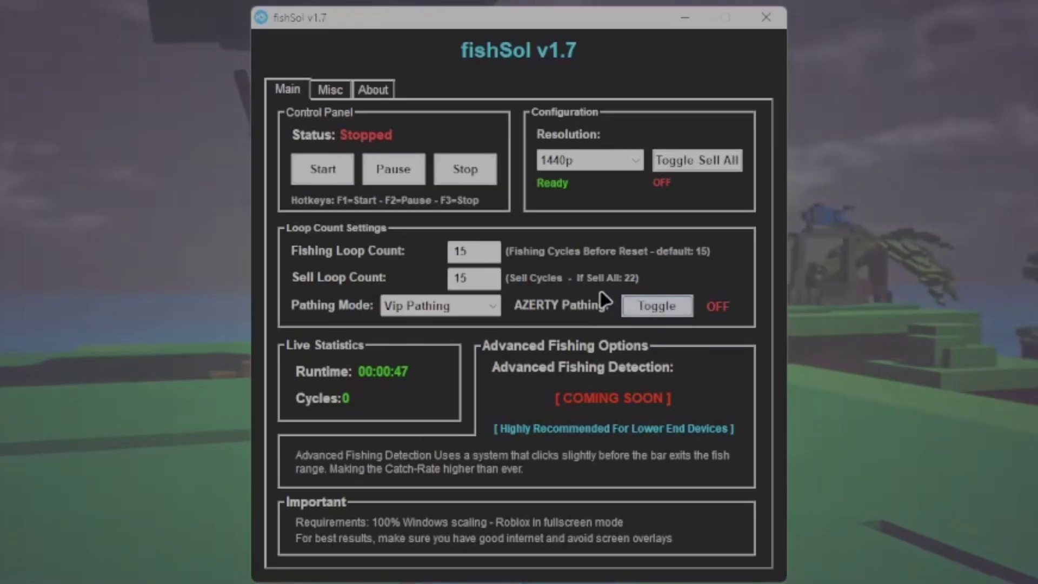
{"action": "left_click", "coordinate": [347, 90]}
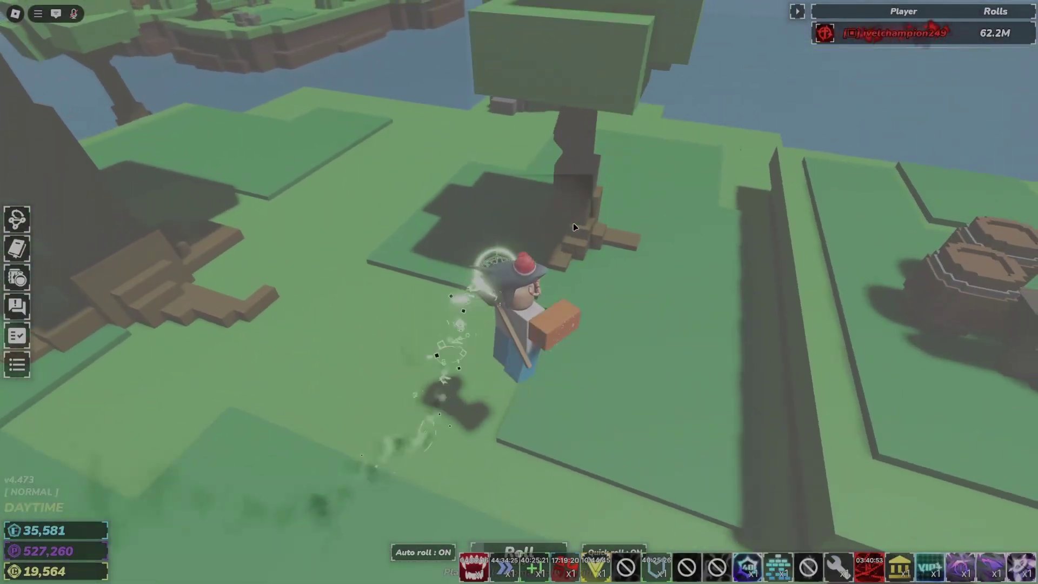
{"action": "key", "text": "w"}
{"action": "key", "text": "d"}
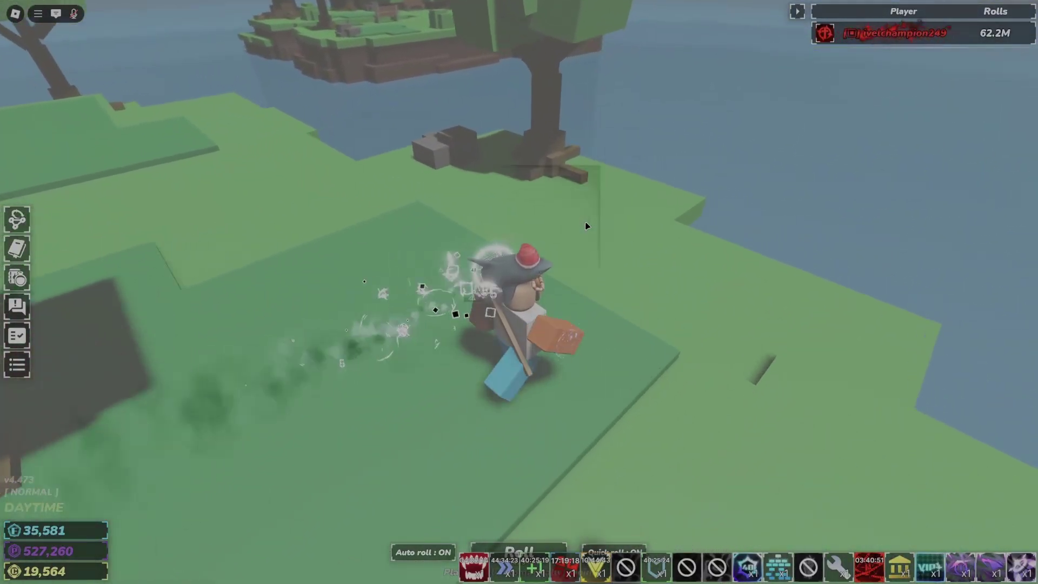
{"action": "left_click", "coordinate": [469, 451]}
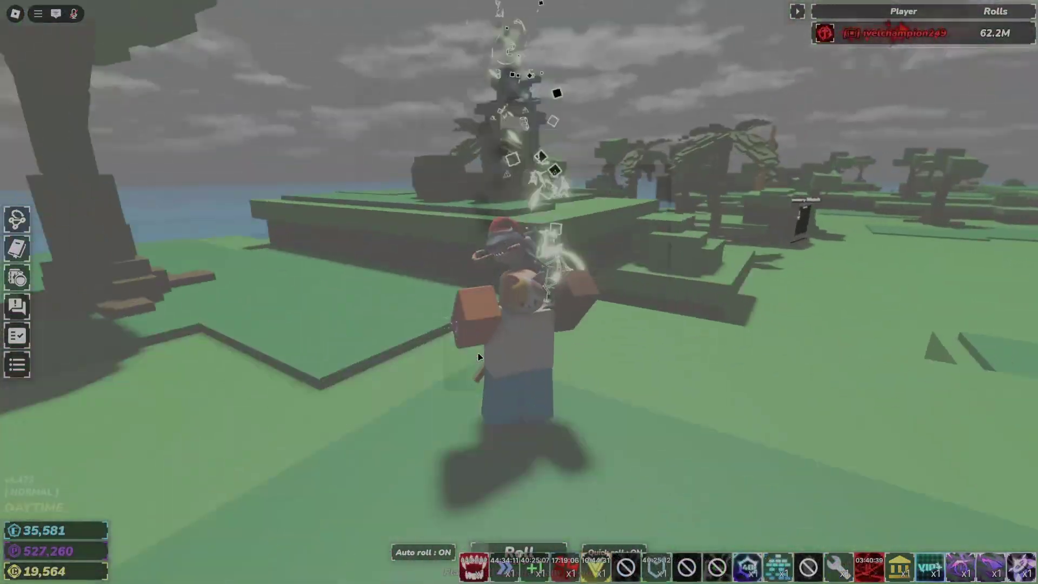
{"action": "key", "text": "a"}
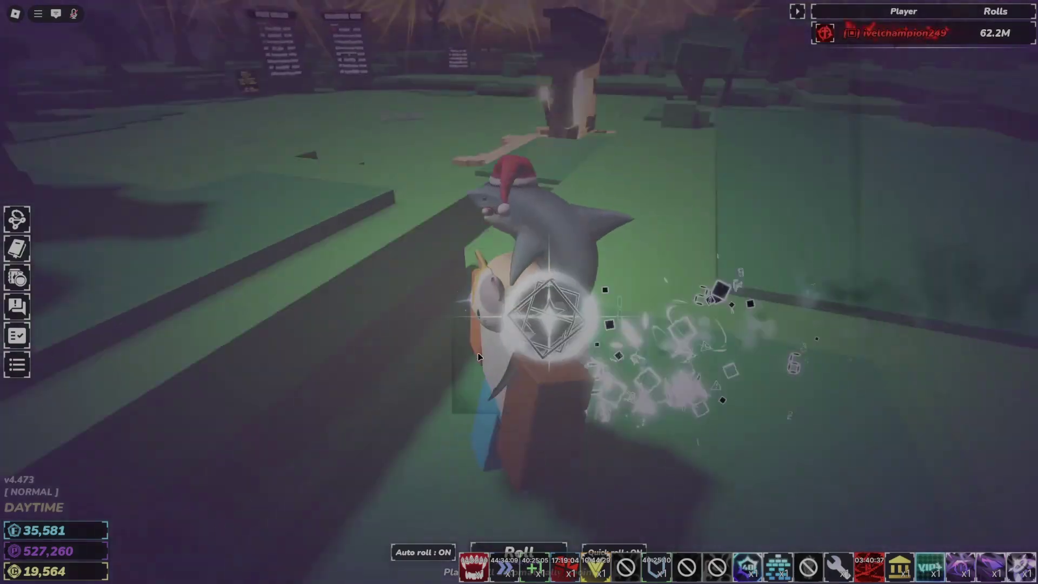
{"action": "key", "text": "Tab"}
{"action": "key", "text": "f"}
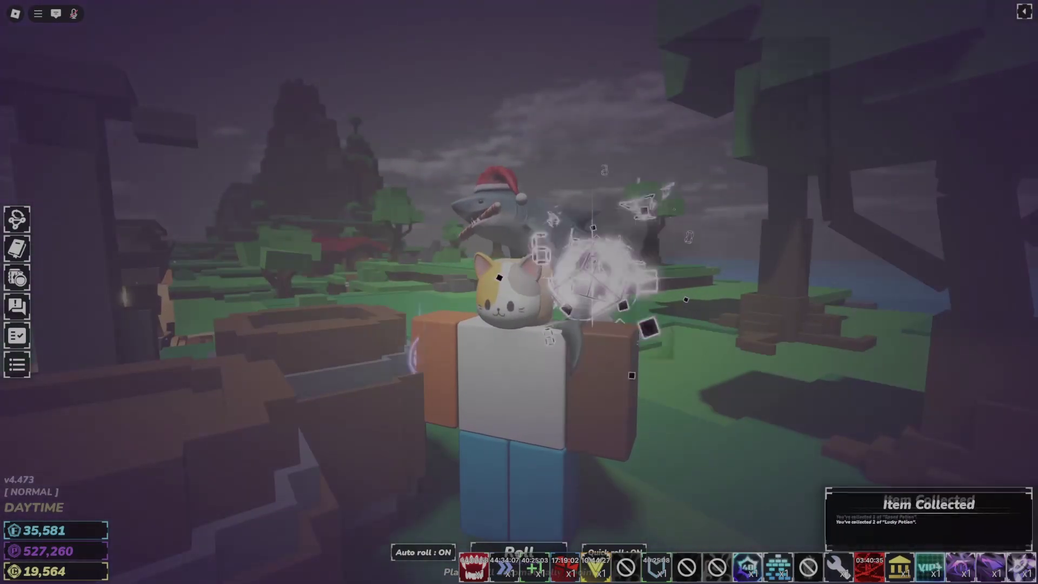
Return to the fishSol window and try a Pathing Failsafe of 120 seconds.
{"action": "key", "text": "alt+Tab"}
{"action": "key", "text": "Tab"}
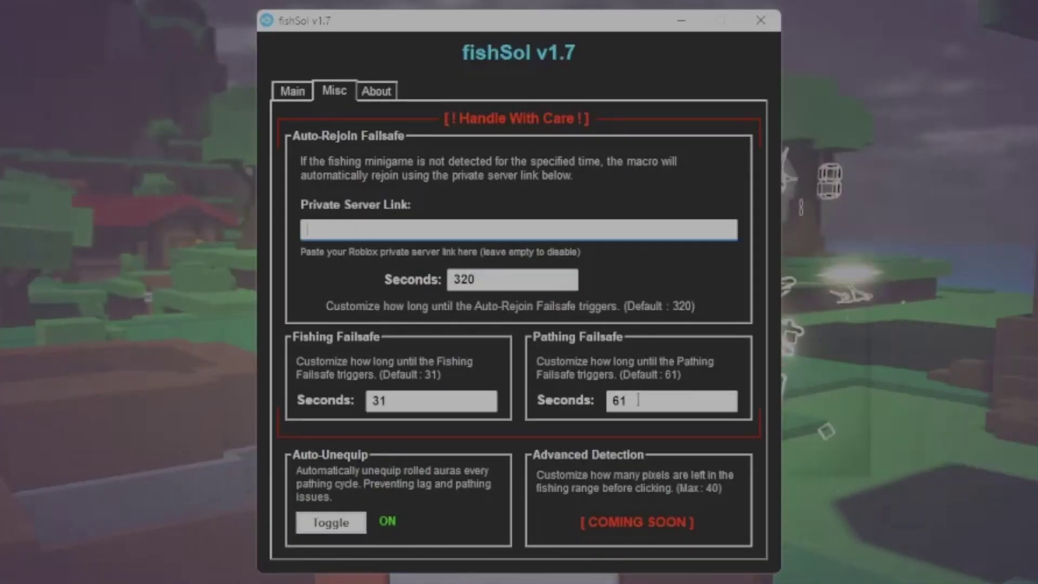
{"action": "double_click", "coordinate": [651, 395]}
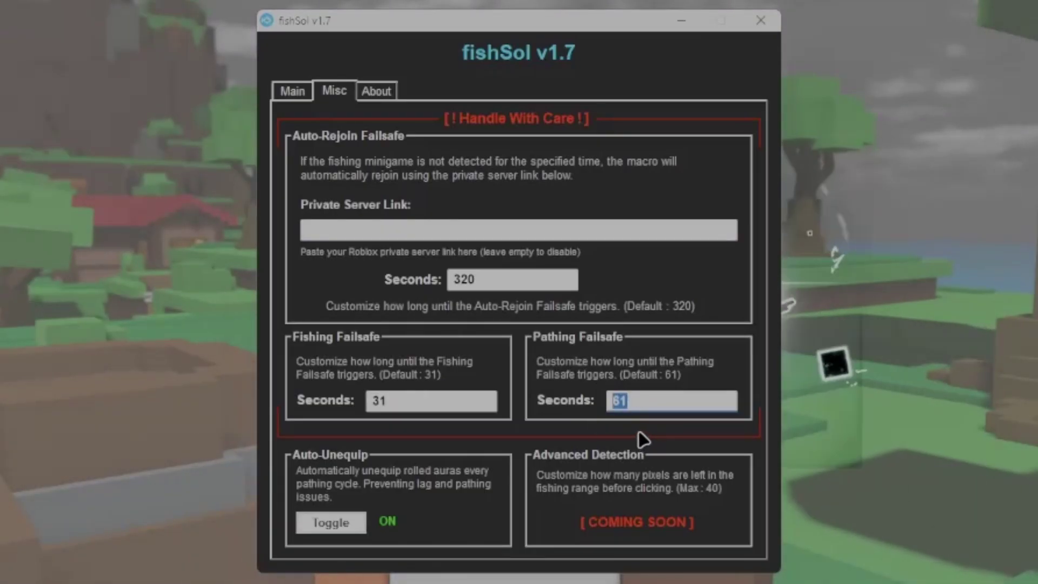
{"action": "type", "text": "12"}
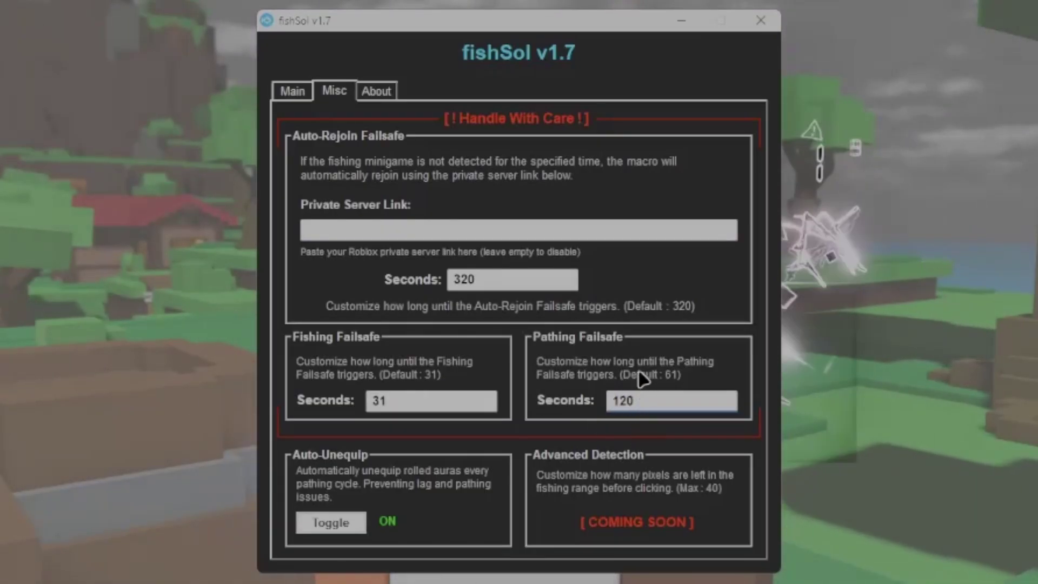
{"action": "type", "text": "0"}
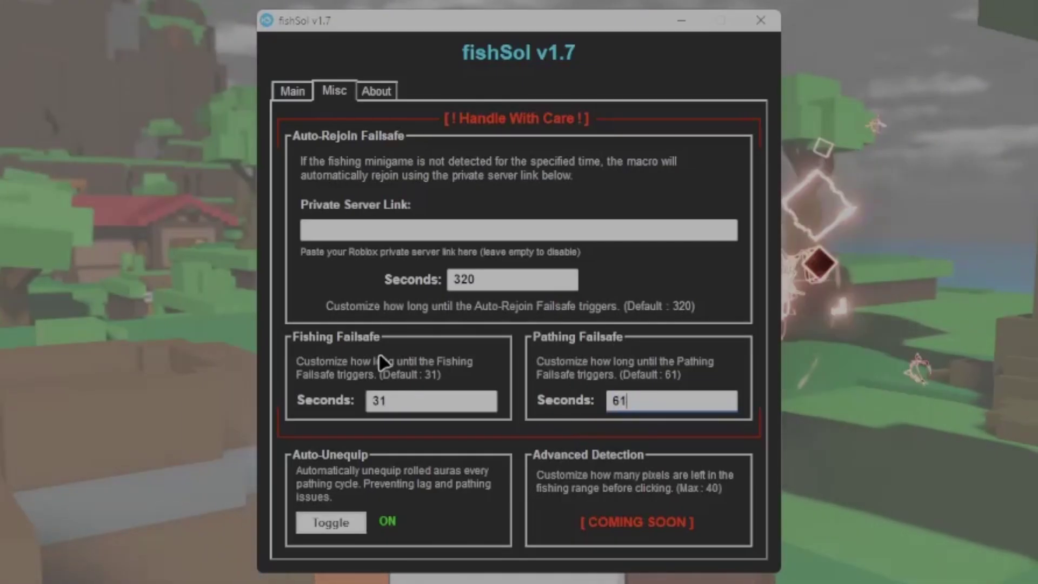
{"action": "left_click", "coordinate": [395, 396]}
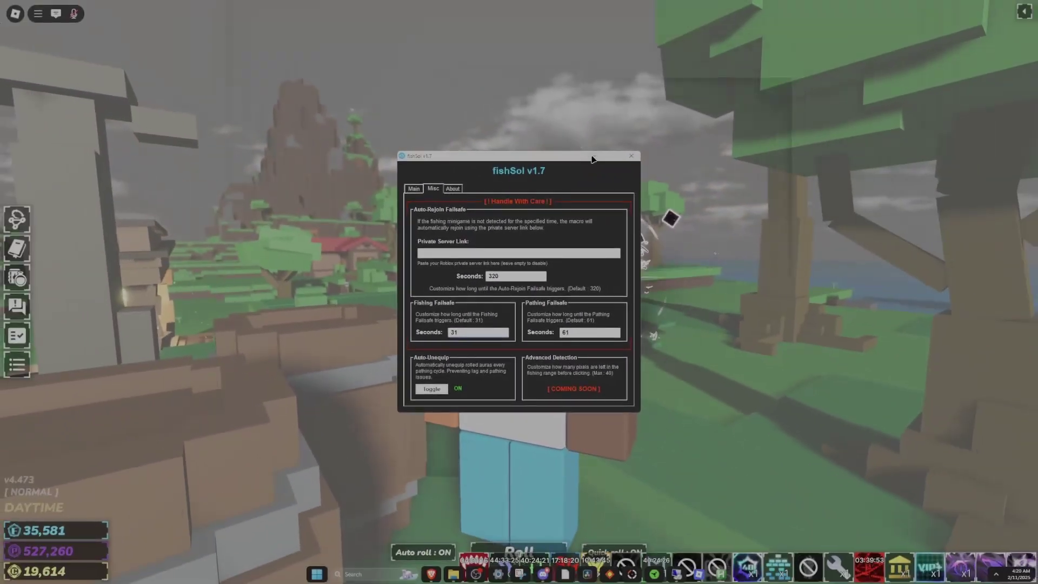
Return to the Roblox game, equip the Celestial aura from Aura Storage, and close the storage.
{"action": "left_click", "coordinate": [592, 156]}
{"action": "right_click", "coordinate": [475, 336]}
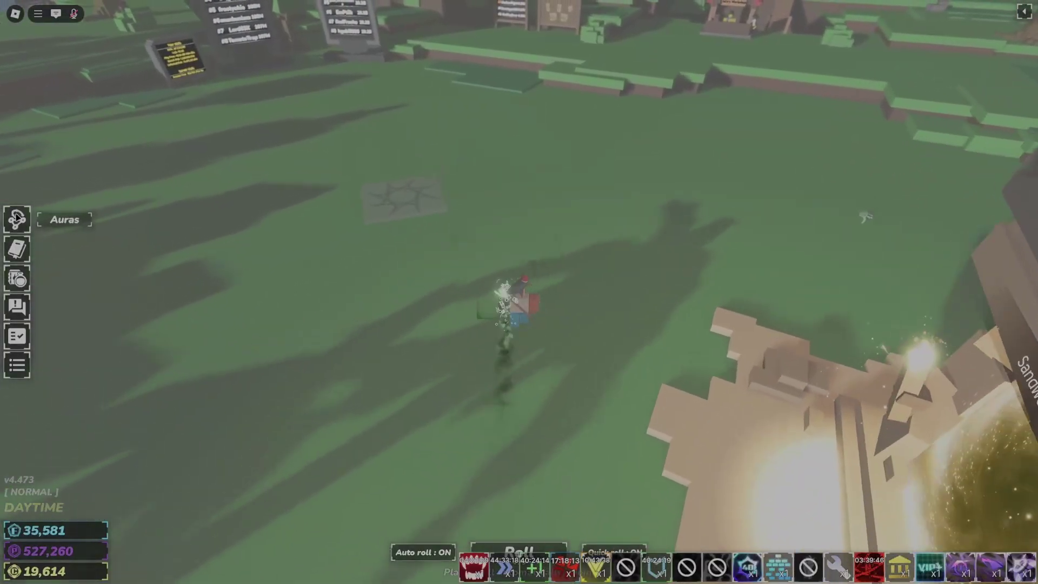
{"action": "left_click", "coordinate": [17, 219]}
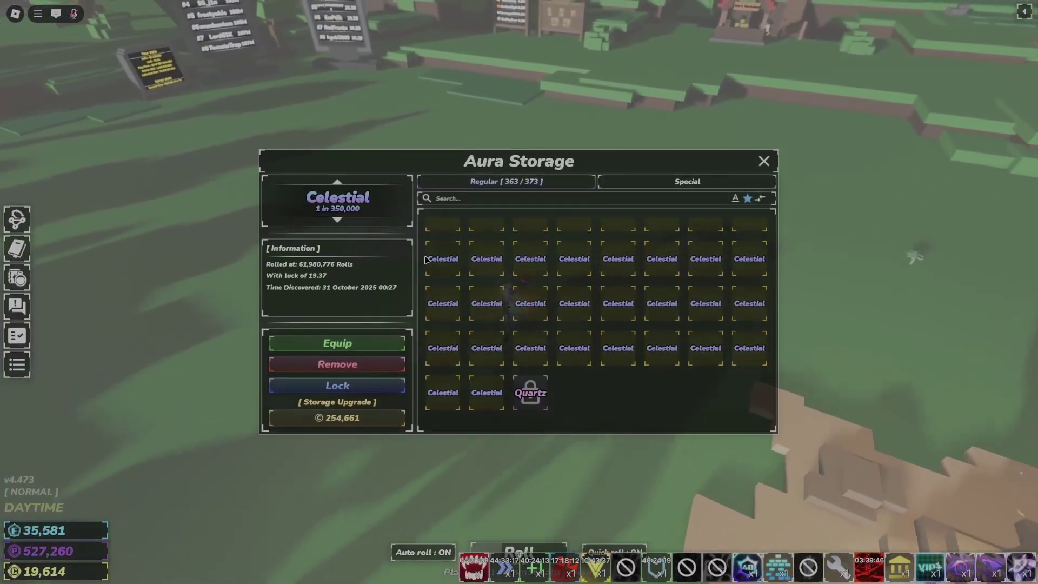
{"action": "left_click", "coordinate": [356, 343]}
{"action": "left_click", "coordinate": [763, 160]}
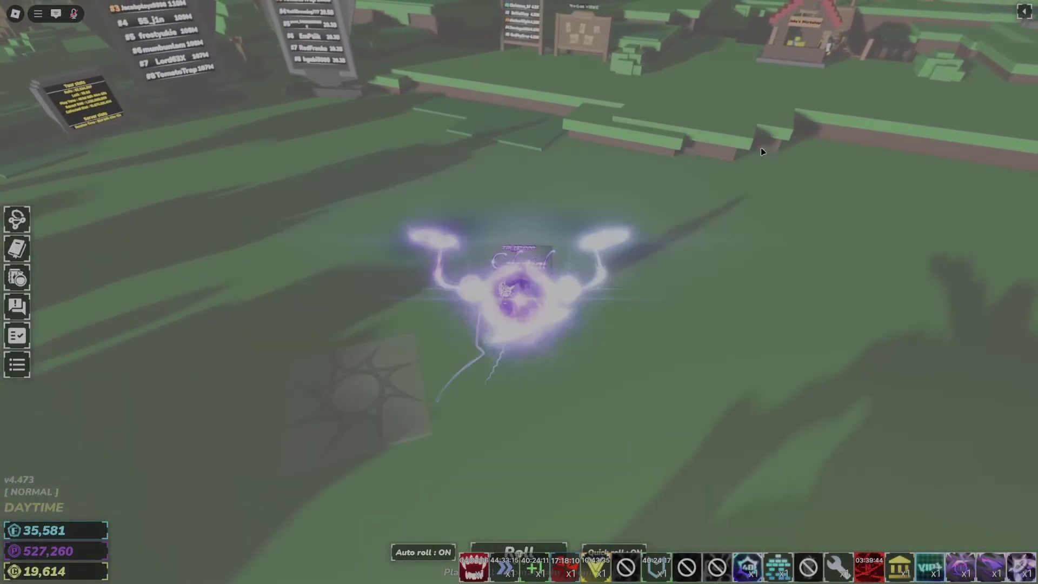
Unequip the Celestial aura in Aura Storage and close the storage.
{"action": "right_click", "coordinate": [714, 169]}
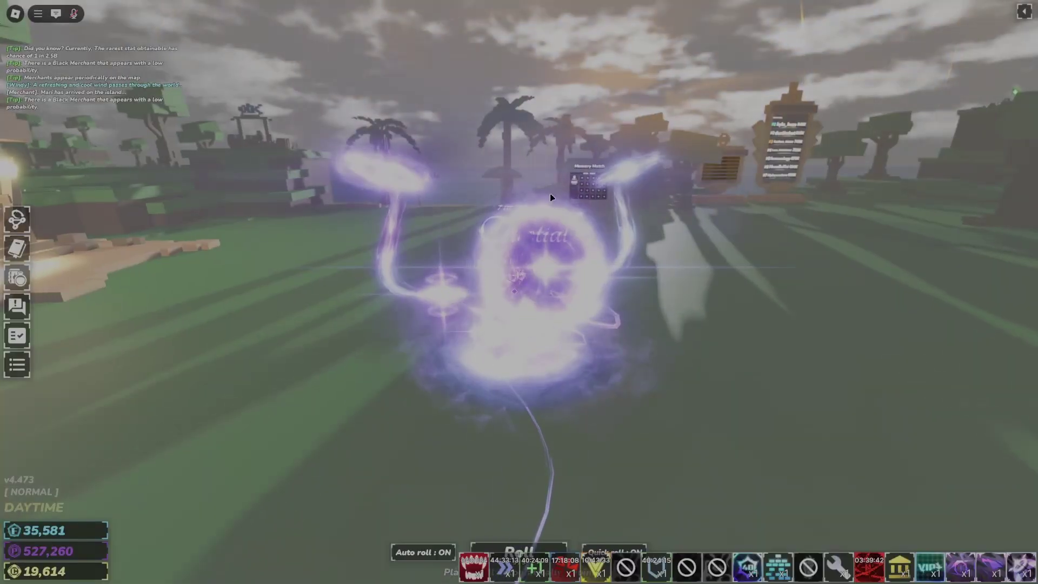
{"action": "right_click", "coordinate": [520, 203]}
{"action": "left_click", "coordinate": [16, 219]}
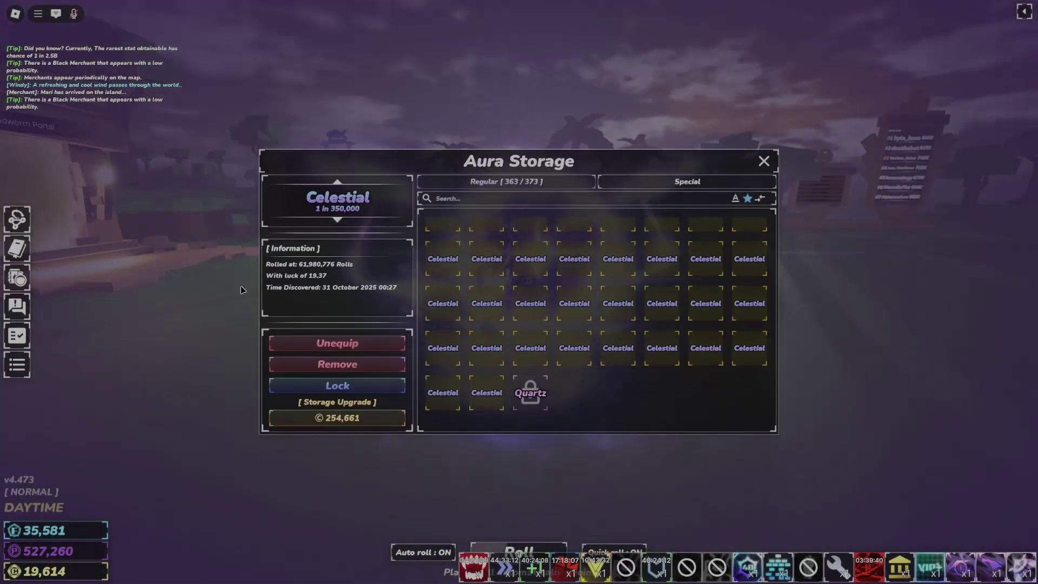
{"action": "left_click", "coordinate": [765, 164]}
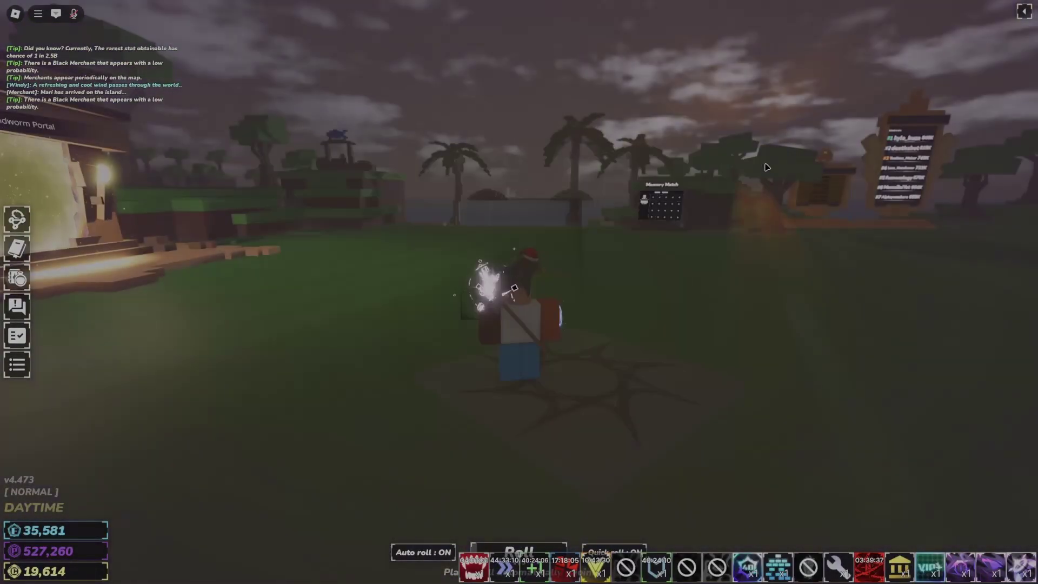
Run and jump the character past the portal and over the grassy ledges to the trees near the shore.
{"action": "key", "text": "w"}
{"action": "key", "text": "a"}
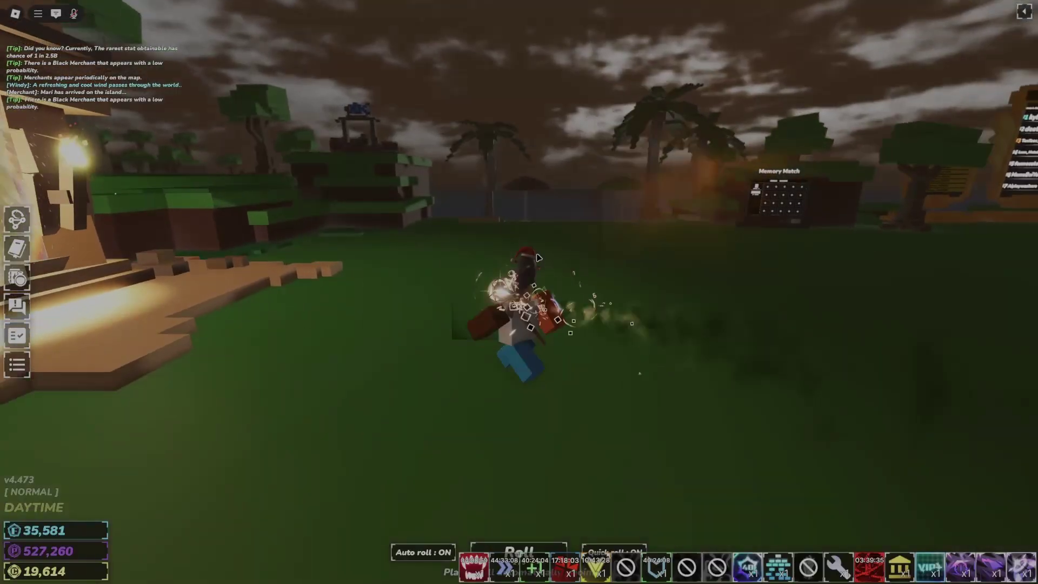
{"action": "key", "text": "a"}
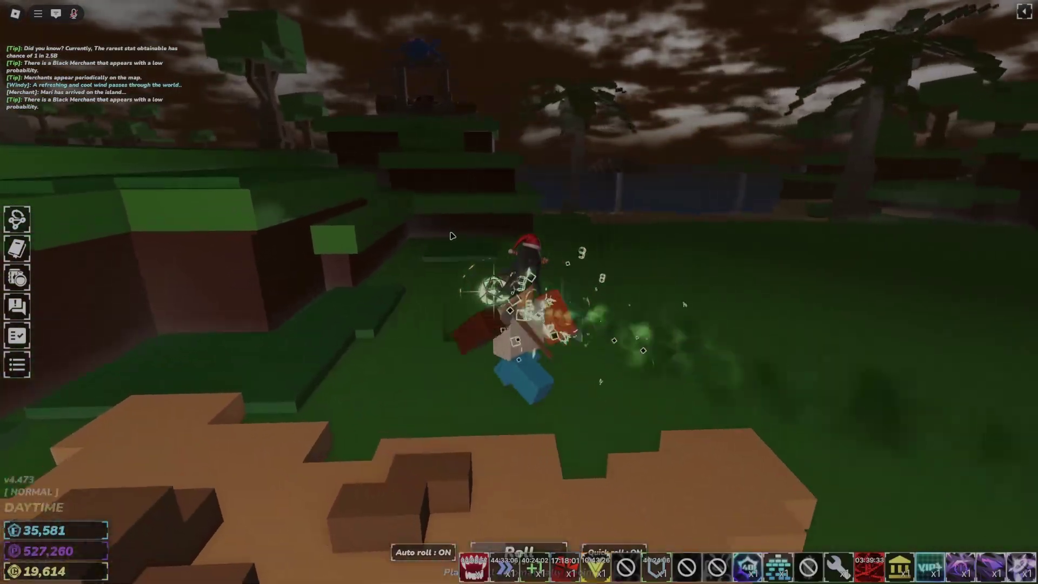
{"action": "key", "text": "w"}
{"action": "key", "text": "space"}
{"action": "key", "text": "space"}
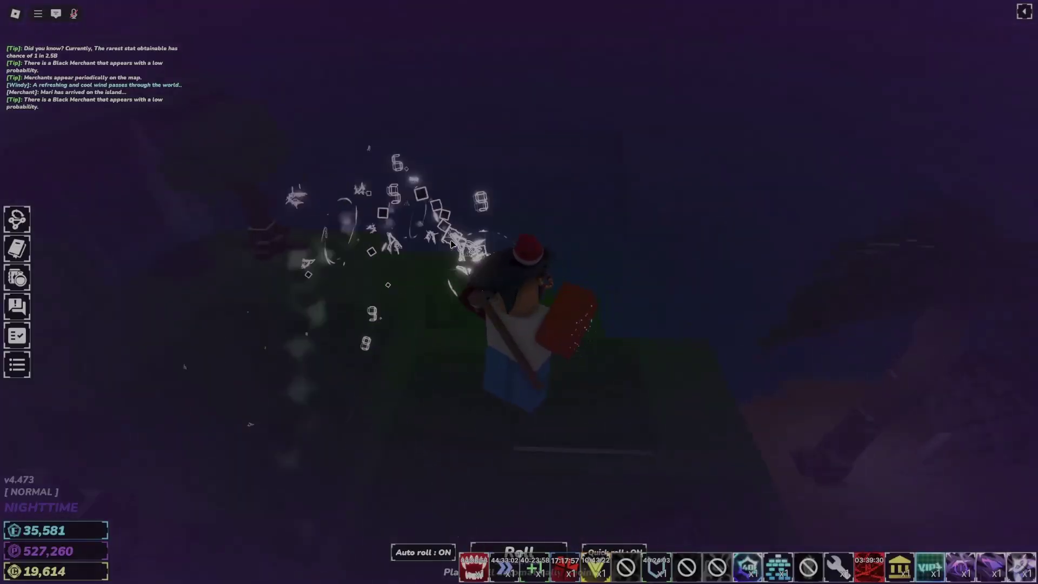
{"action": "key", "text": "w"}
{"action": "key", "text": "space"}
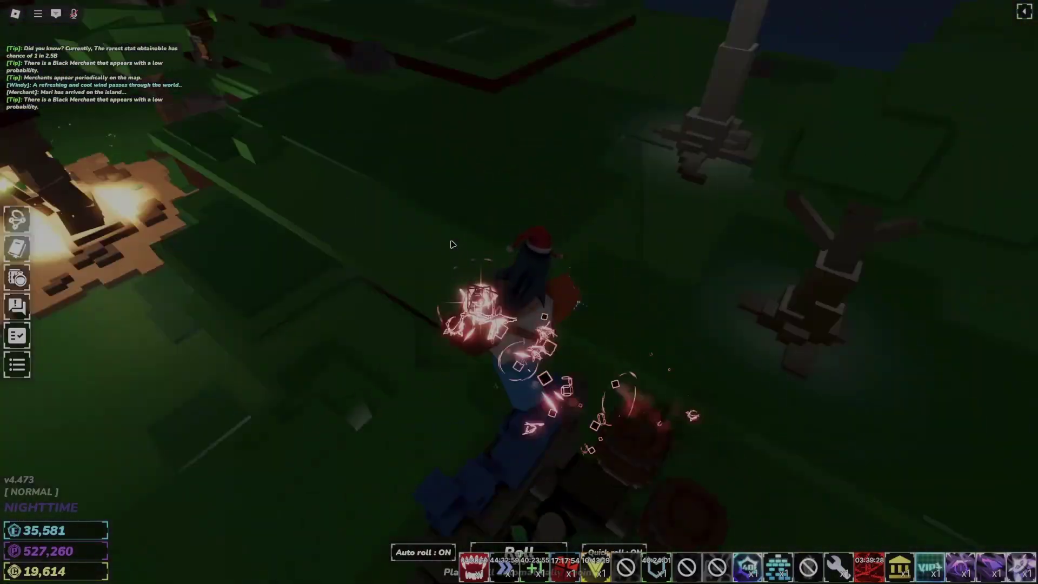
{"action": "key", "text": "w"}
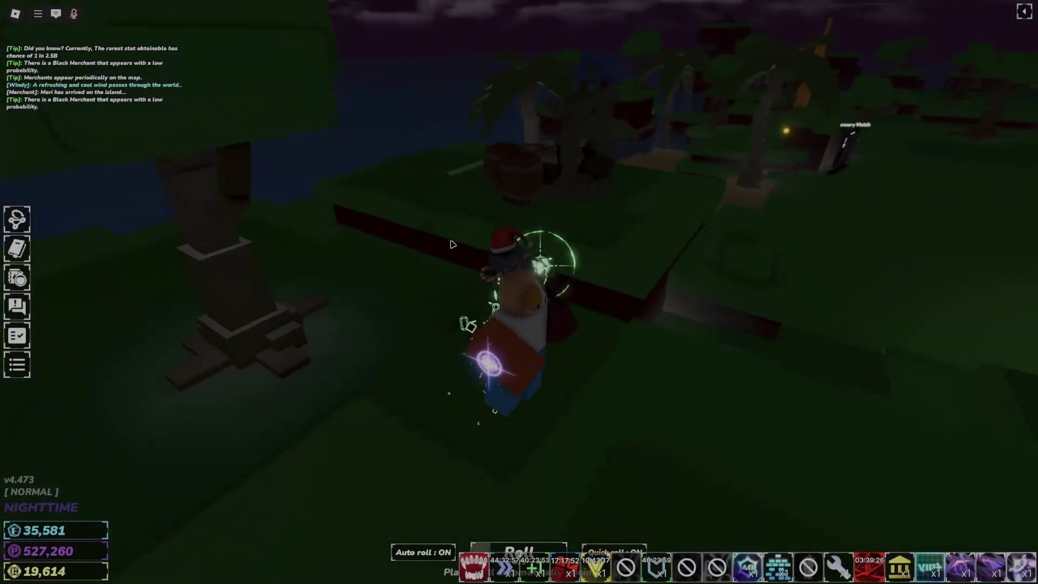
{"action": "key", "text": "w"}
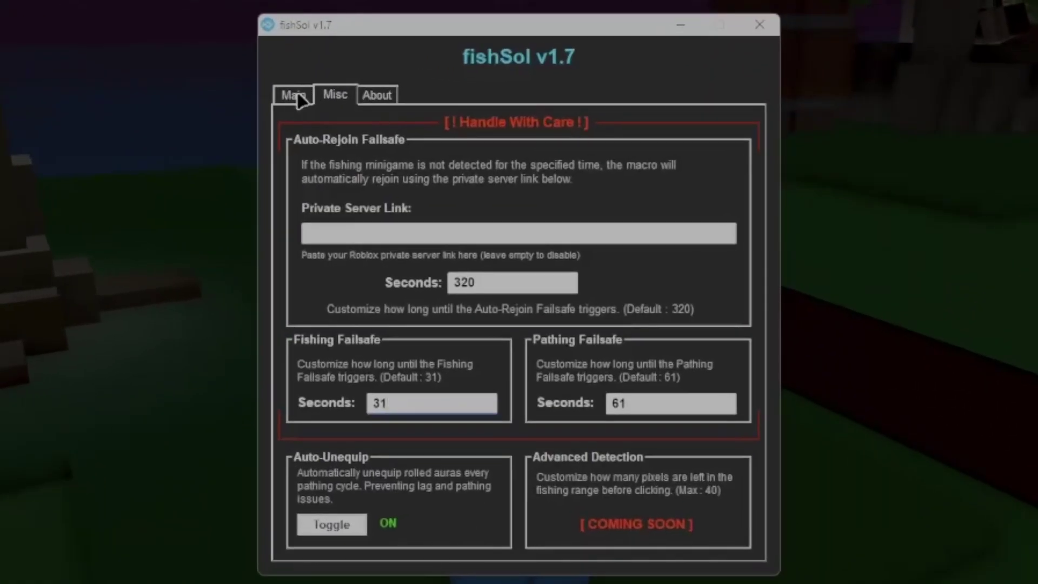
Switch to the fishSol window and show its main settings.
{"action": "left_click", "coordinate": [318, 114]}
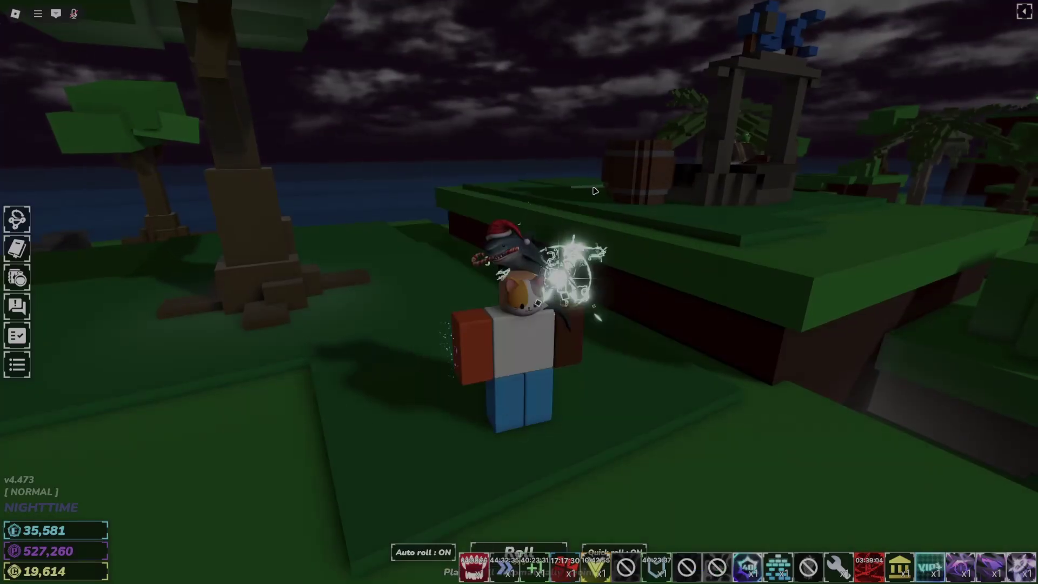
Return to the Roblox game, run the character to the tree near the shore and collect the Speed Potion.
{"action": "key", "text": "w"}
{"action": "key", "text": "space"}
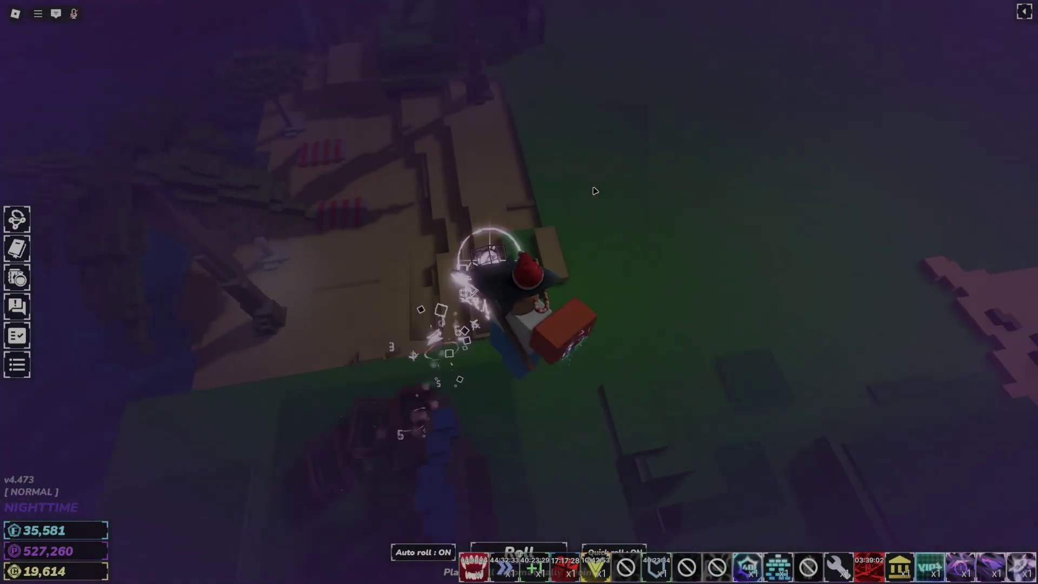
{"action": "key", "text": "s"}
{"action": "key", "text": "w"}
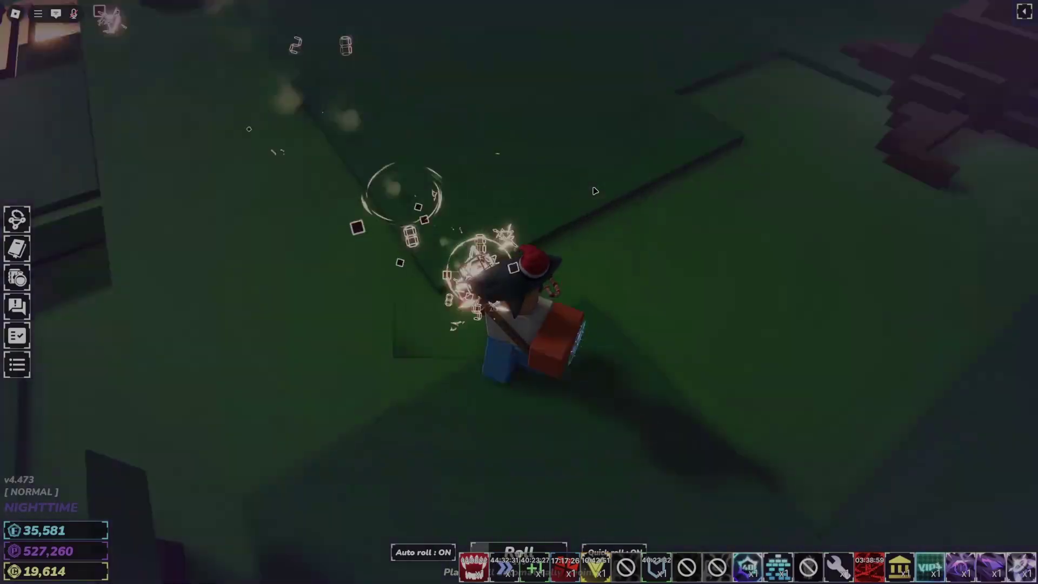
{"action": "key", "text": "w"}
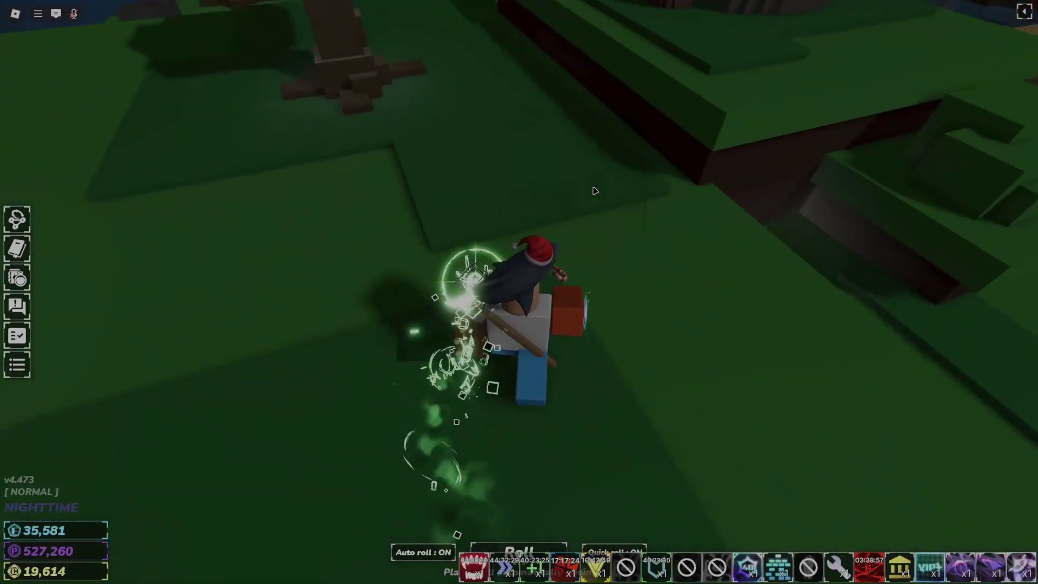
{"action": "key", "text": "w"}
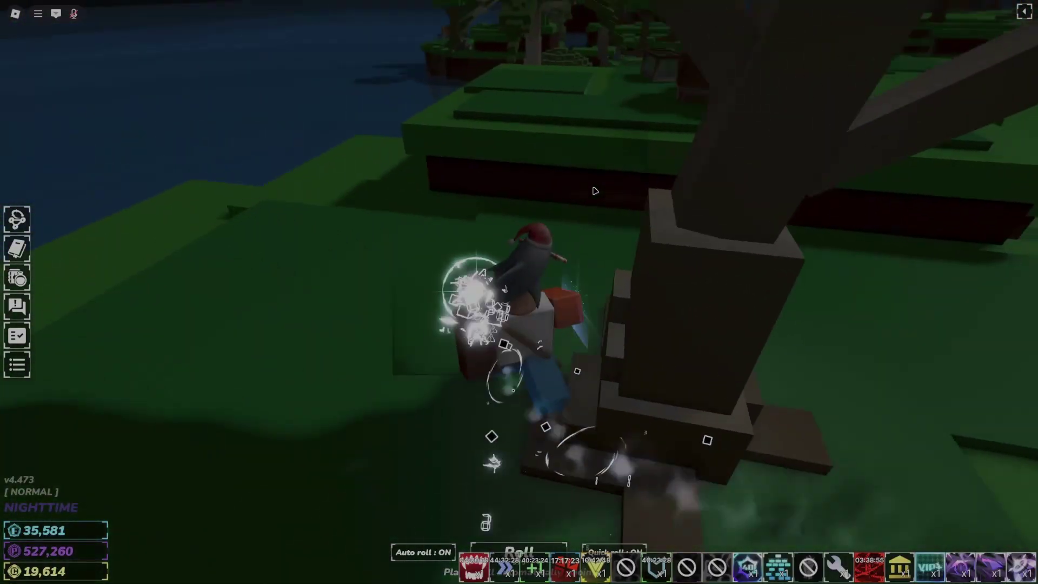
{"action": "key", "text": "f"}
Run and jump the character over the stone well and along the grassy ledges by the water, and collect the Rainy Bottle.
{"action": "key", "text": "space"}
{"action": "key", "text": "w"}
{"action": "key", "text": "space"}
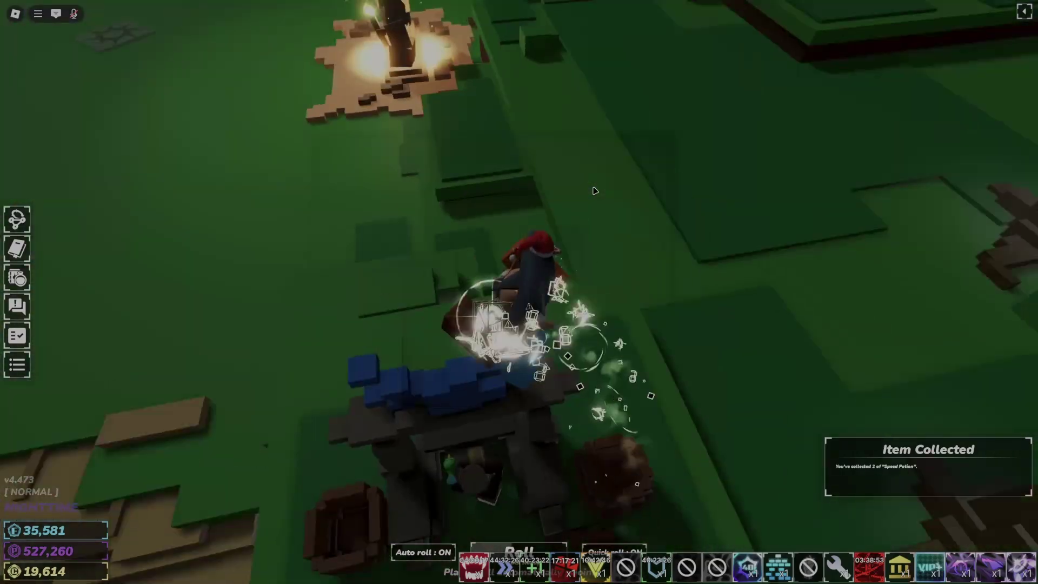
{"action": "key", "text": "Left"}
{"action": "key", "text": "w"}
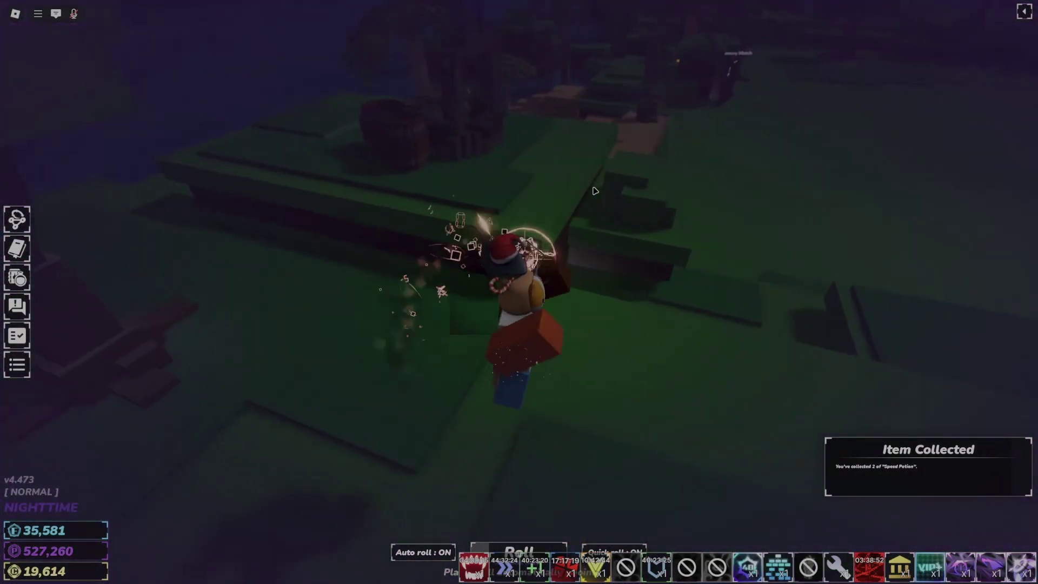
{"action": "key", "text": "Left"}
{"action": "key", "text": "w"}
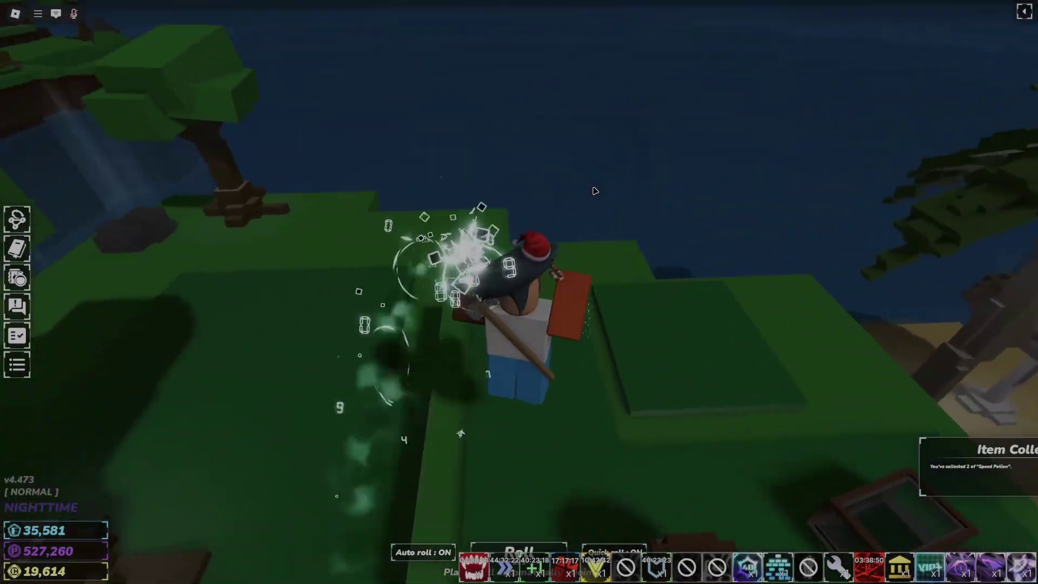
{"action": "key", "text": "w"}
{"action": "key", "text": "Left"}
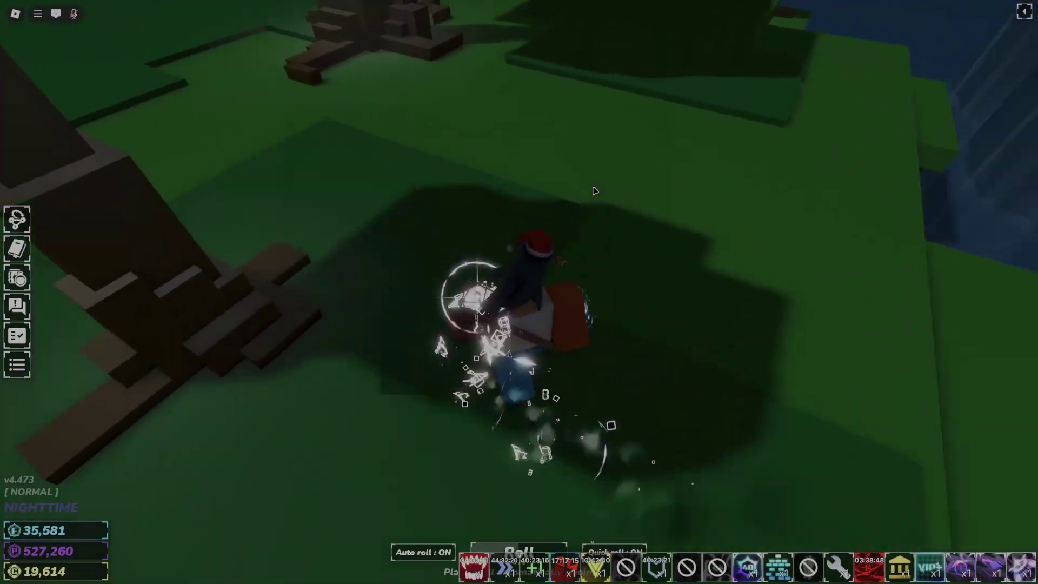
{"action": "key", "text": "Right"}
{"action": "key", "text": "w"}
{"action": "key", "text": "space"}
{"action": "key", "text": "Right"}
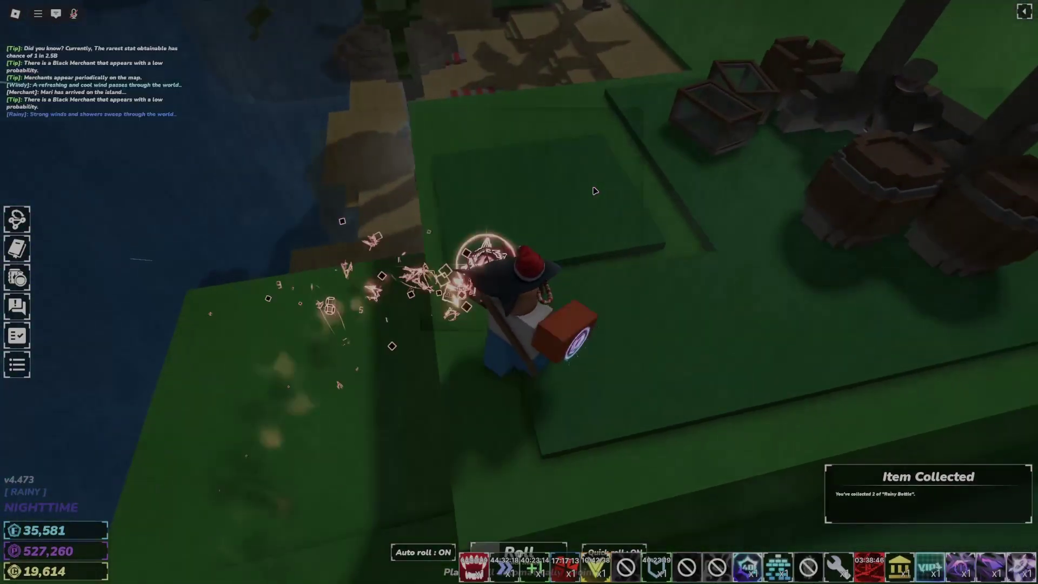
{"action": "key", "text": "w"}
{"action": "key", "text": "Right"}
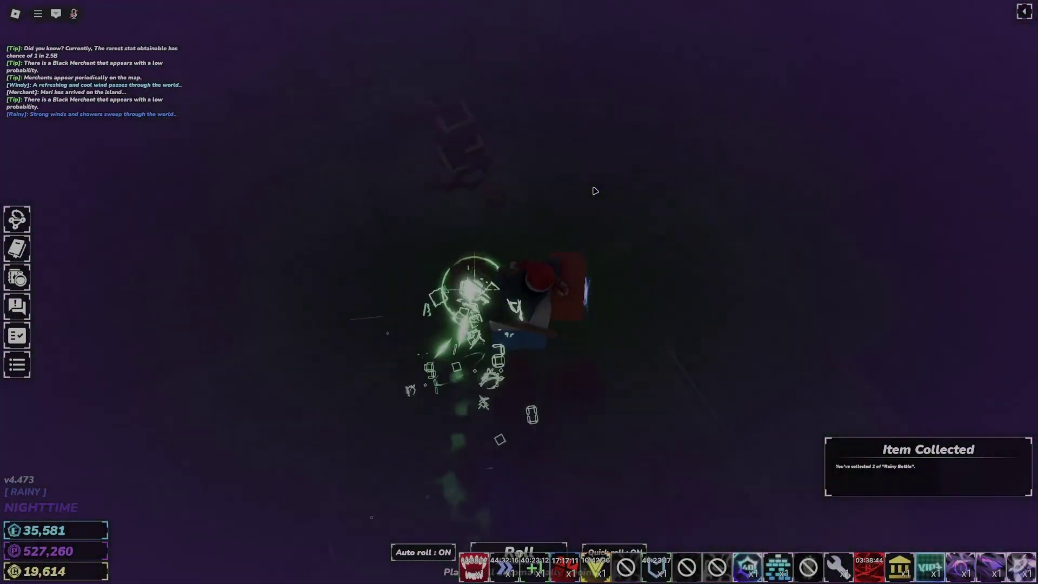